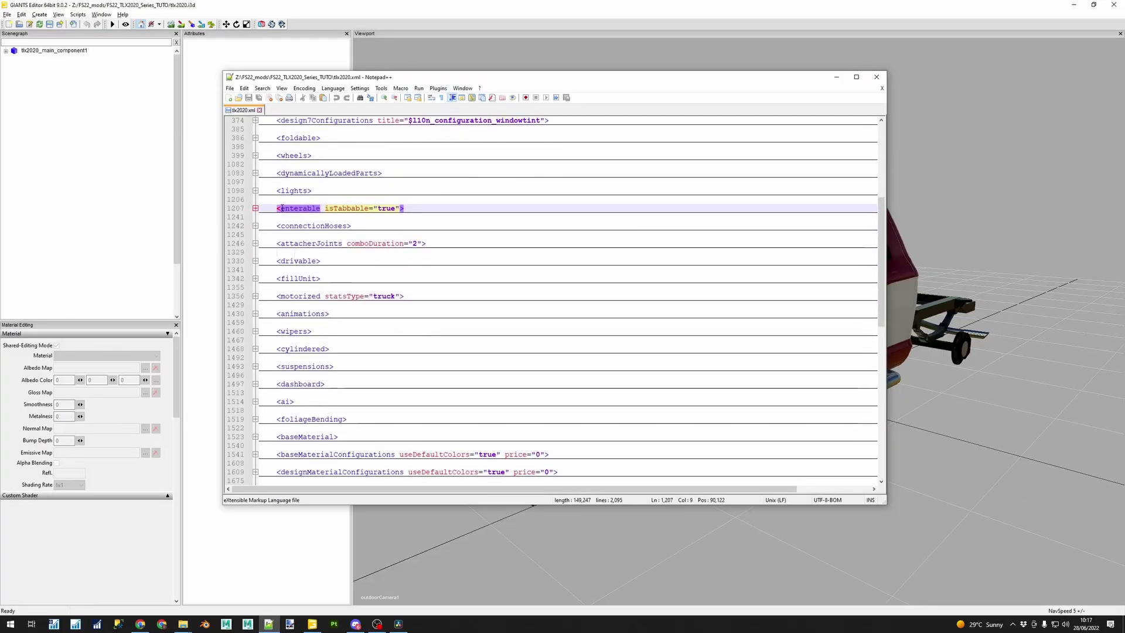
Unfold the enterable section of tlx2020.xml and examine its cameras, mirrors and characterNode entries
key("Left")
key("Left")
key("Left")
left_click(255, 208)
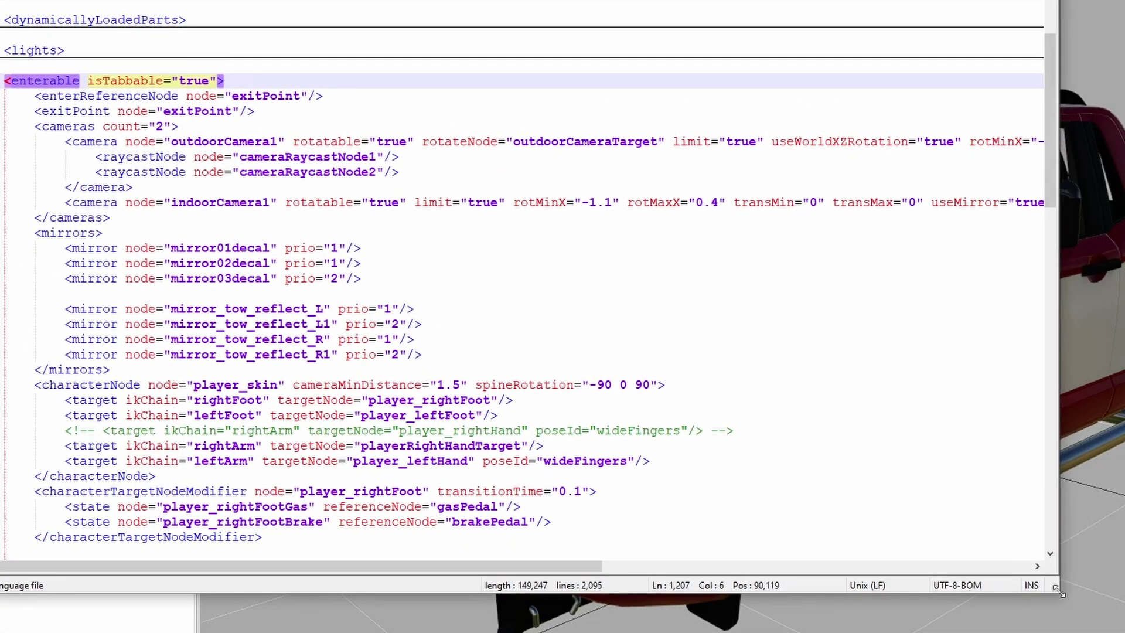
left_click_drag(1058, 591, 1124, 632)
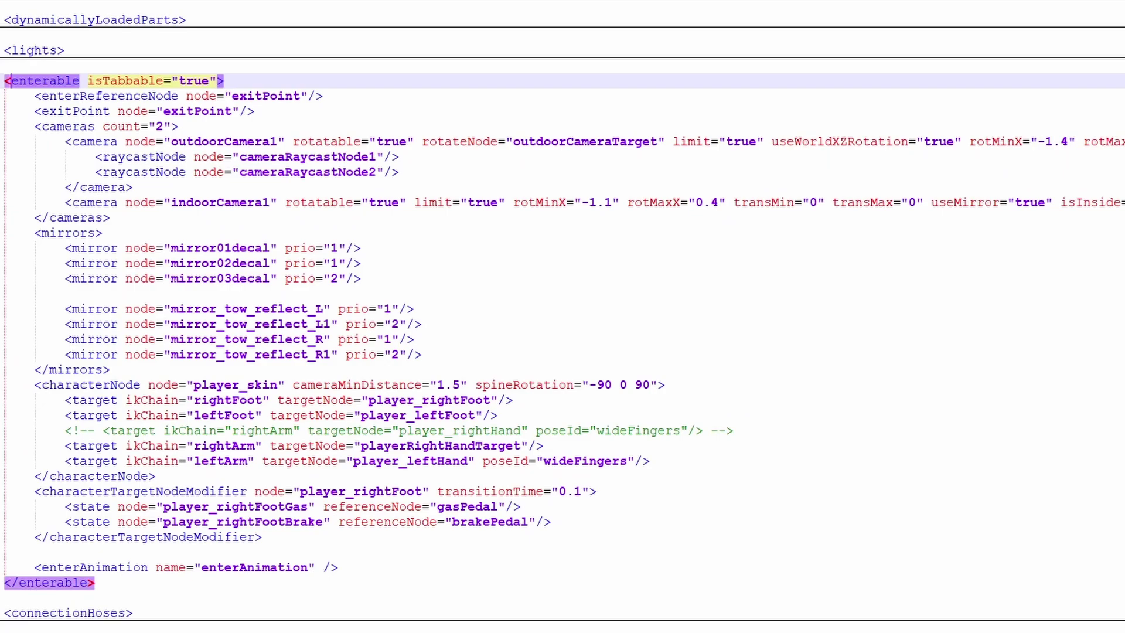
left_click(261, 384)
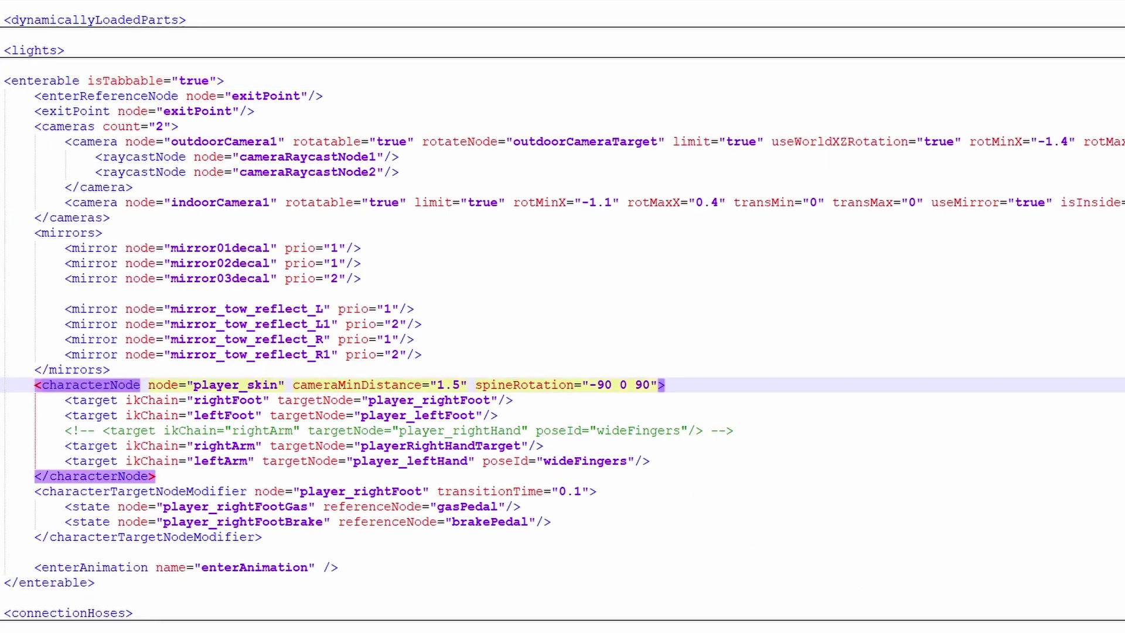
left_click_drag(5, 80, 560, 579)
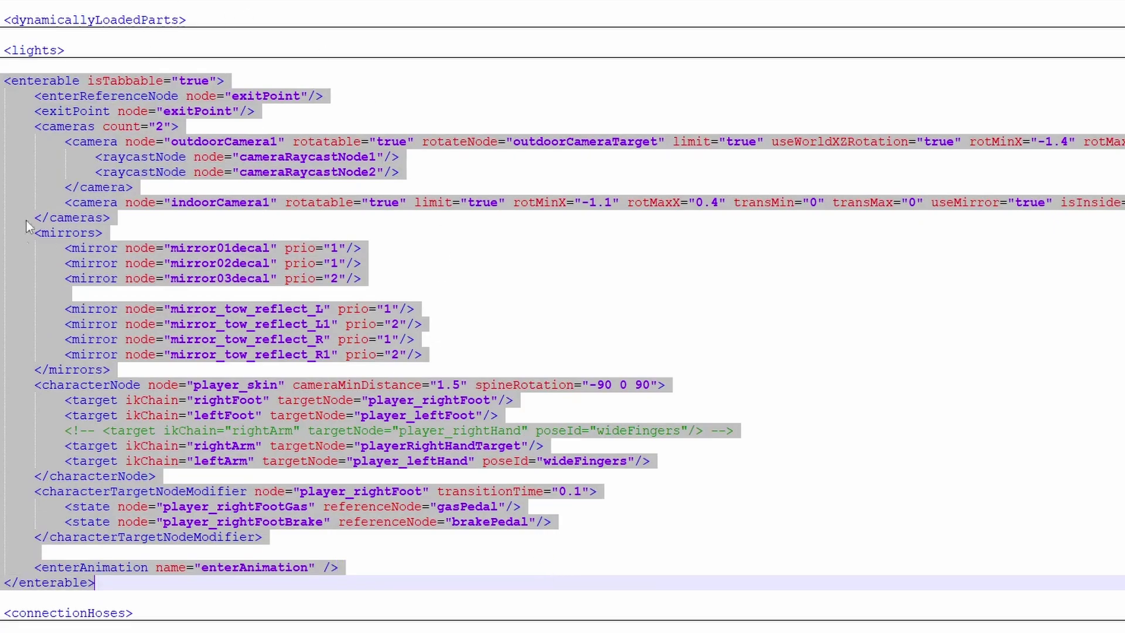
left_click(235, 278)
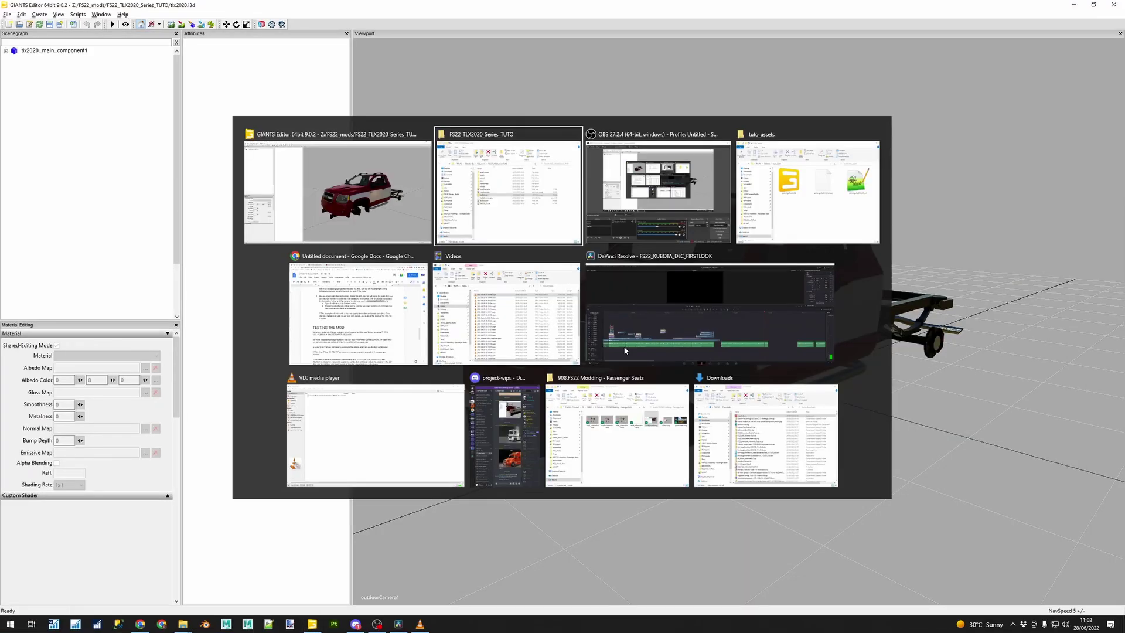
key("alt+Tab")
key("alt+Tab")
key("alt+Tab")
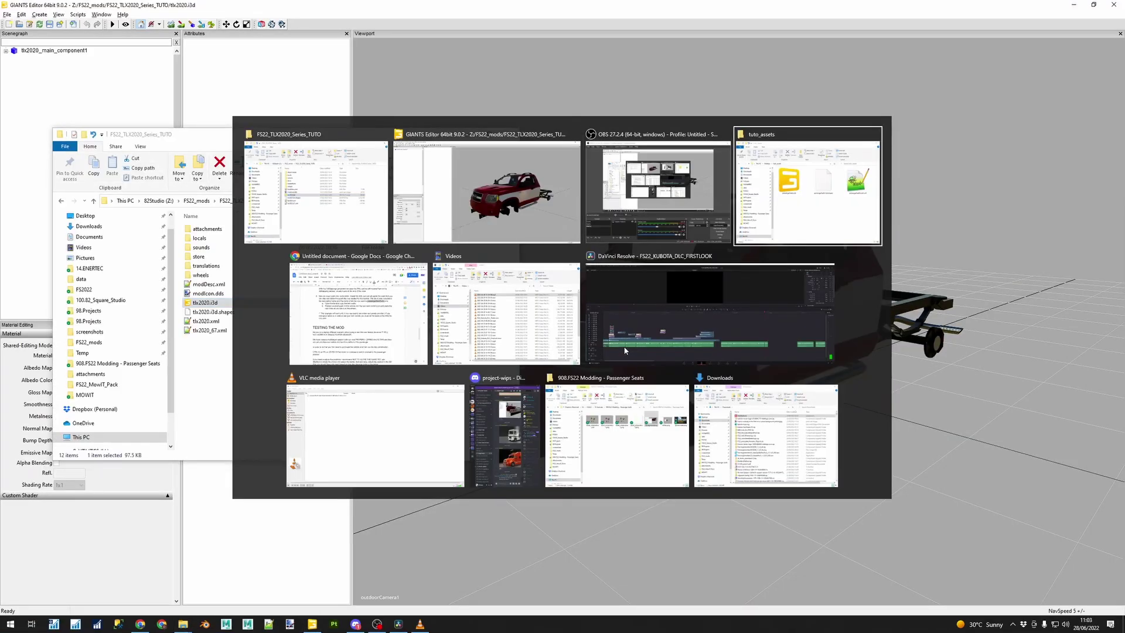
Import passengerSeats.i3d from the tuto_assets folder into the tlx2020.i3d scene in GIANTS Editor
left_click(766, 261)
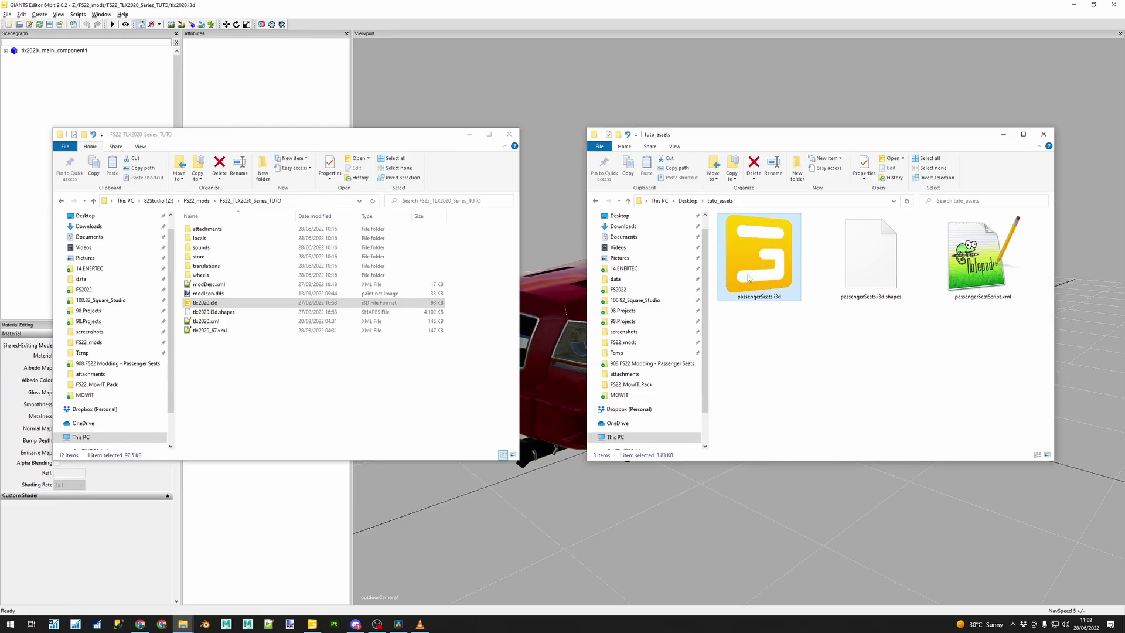
left_click_drag(748, 278, 564, 187)
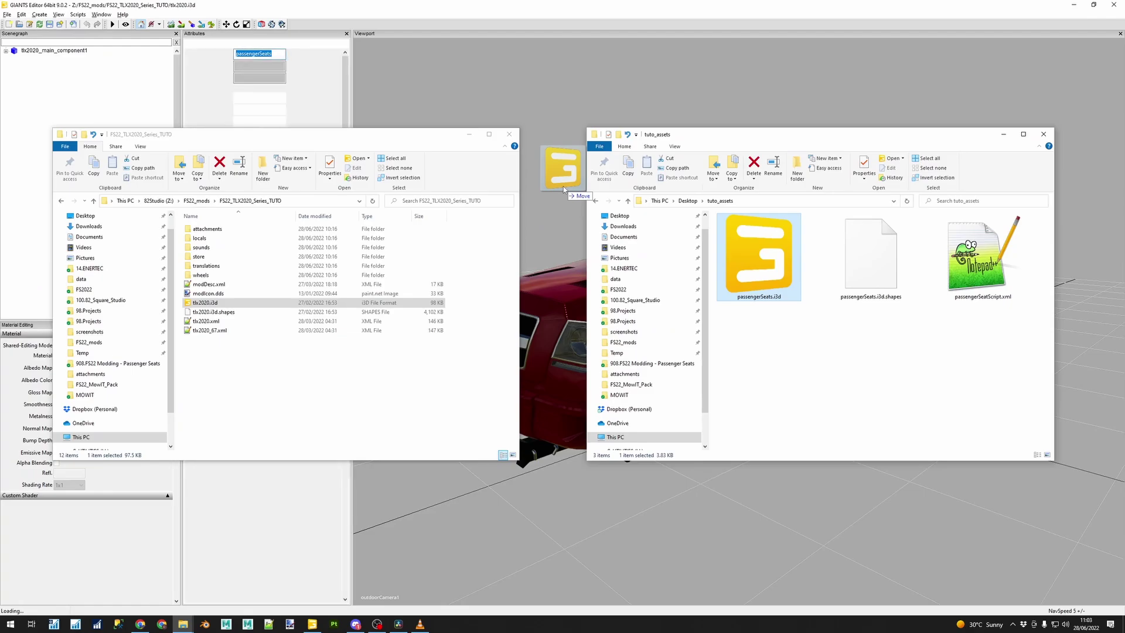
left_click(537, 14)
left_click(108, 64)
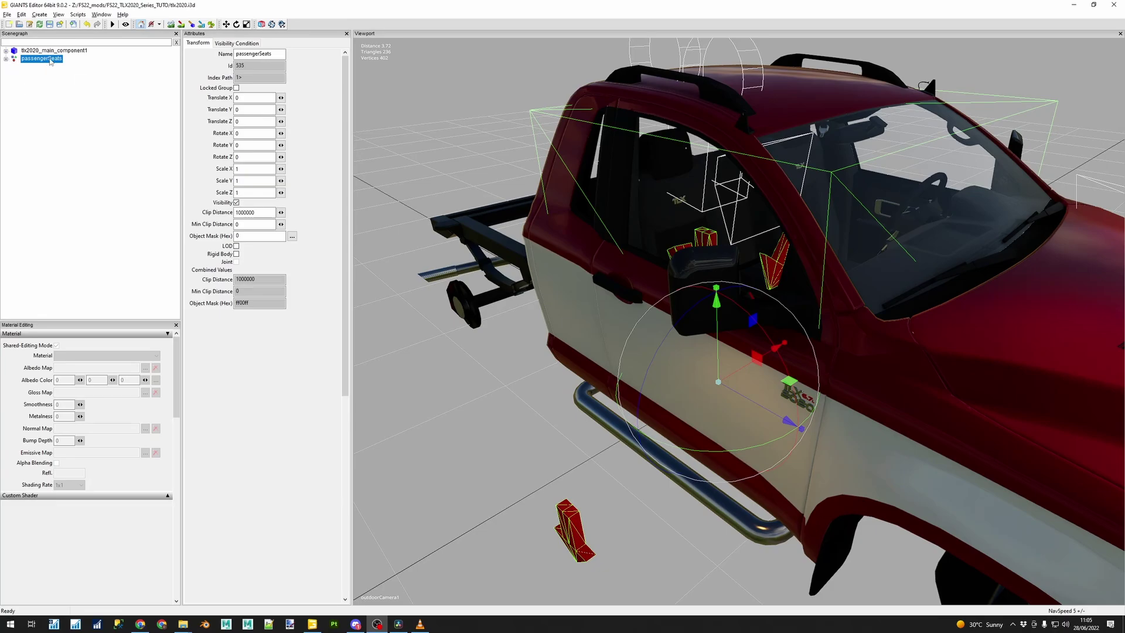
Expand the imported passengerSeats group in the scene hierarchy and select its cameras subgroup
left_click(5, 58)
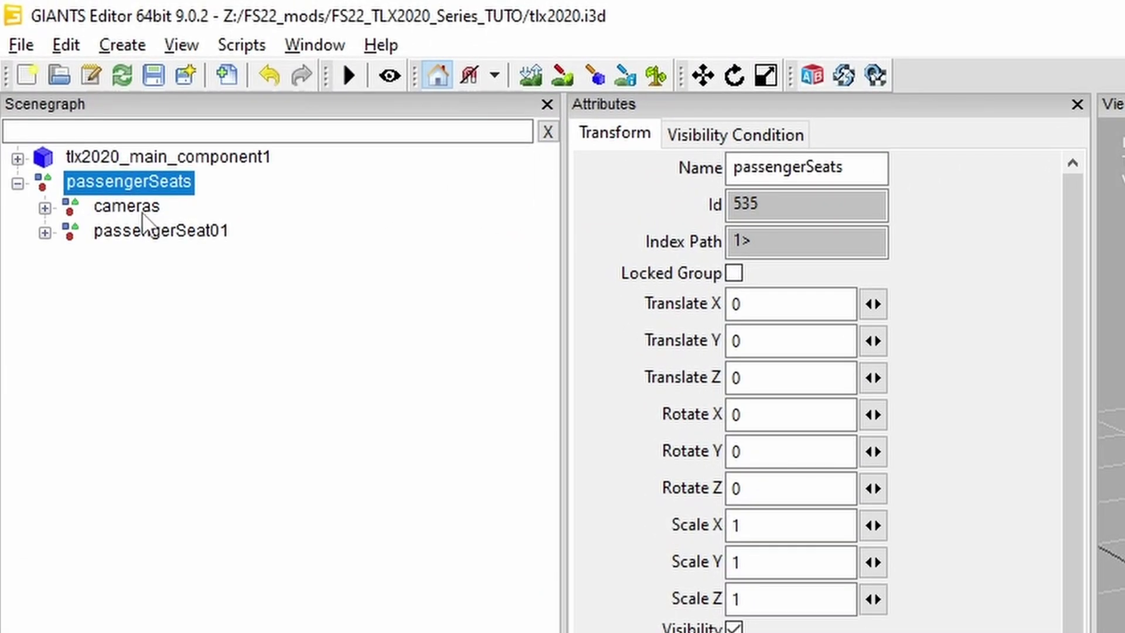
left_click(97, 141)
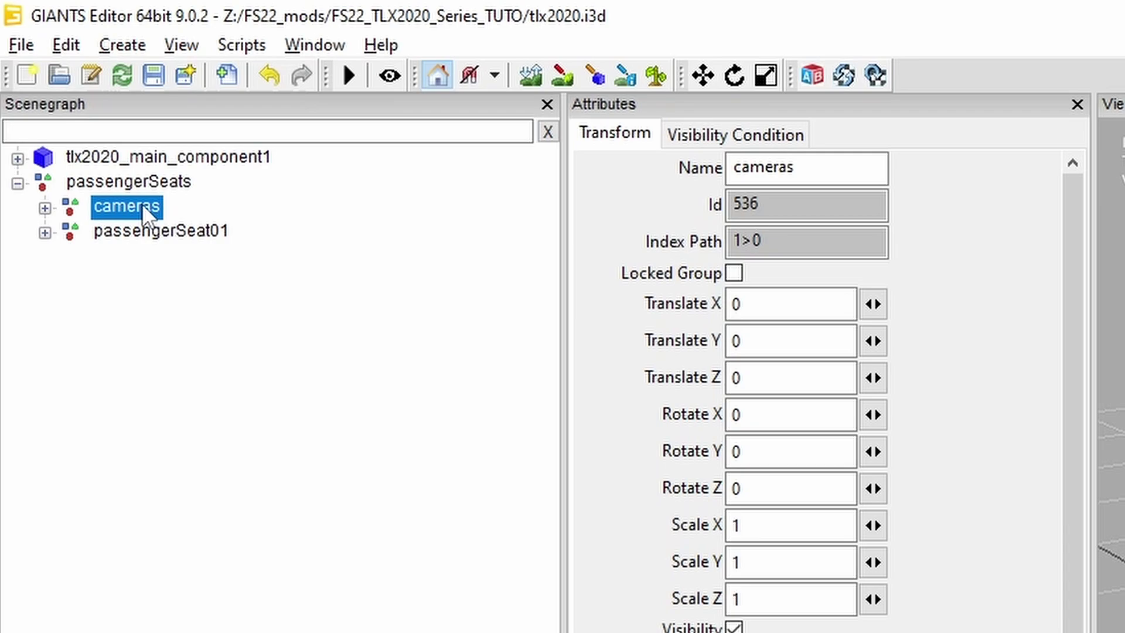
right_click(144, 212)
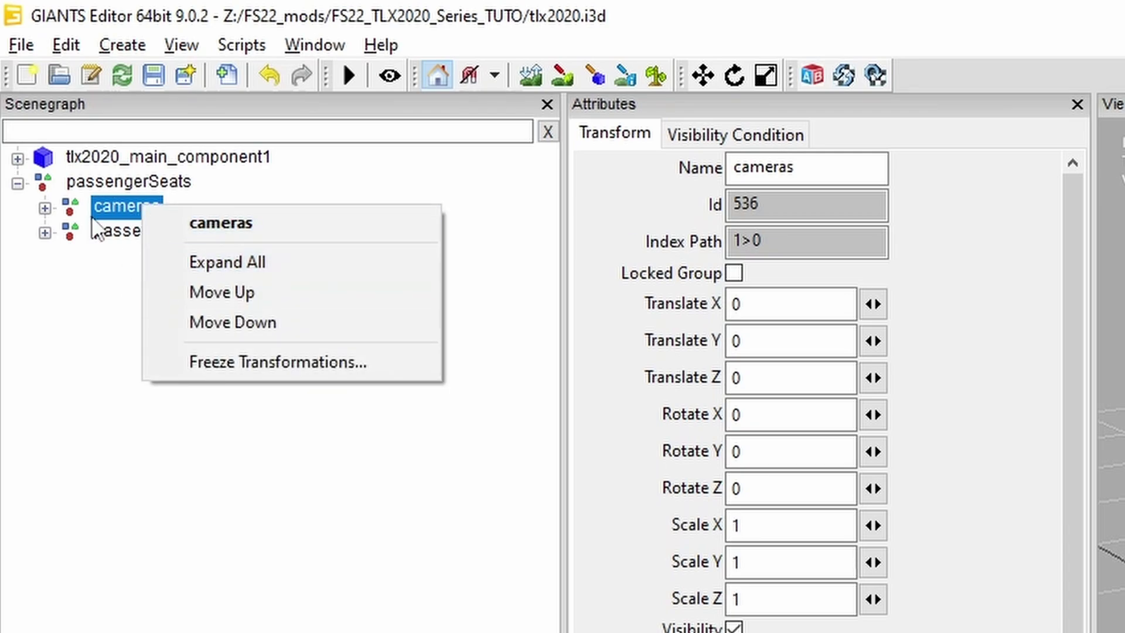
left_click(119, 206)
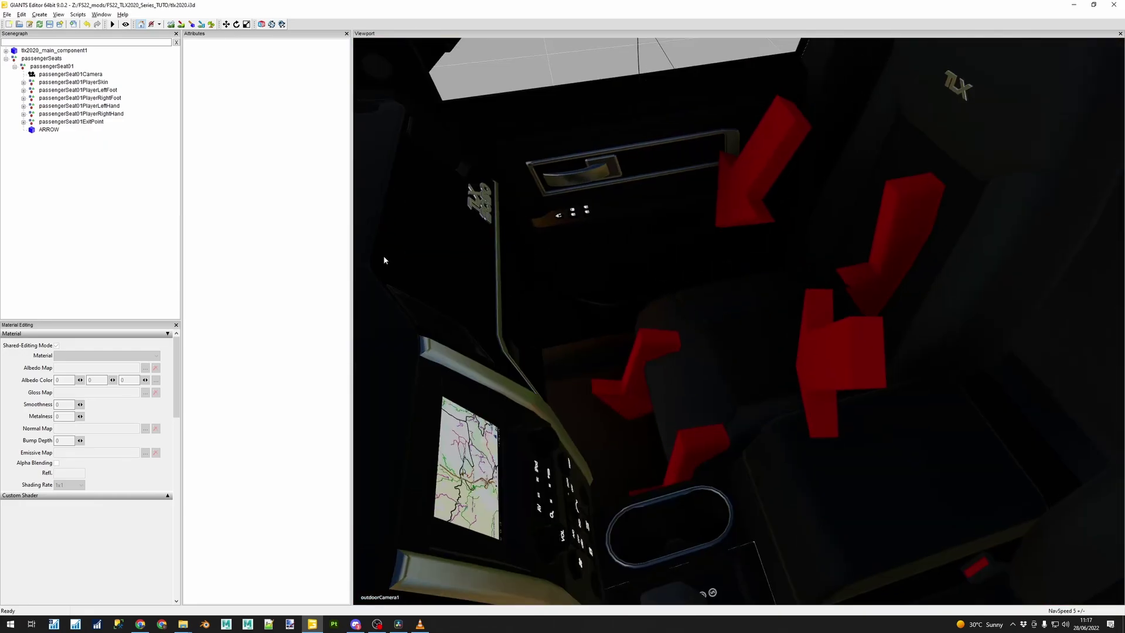
Move the passengerSeat01 group over the front passenger seat, to about 0.92 on Y and 0.506 on Z
left_click(52, 59)
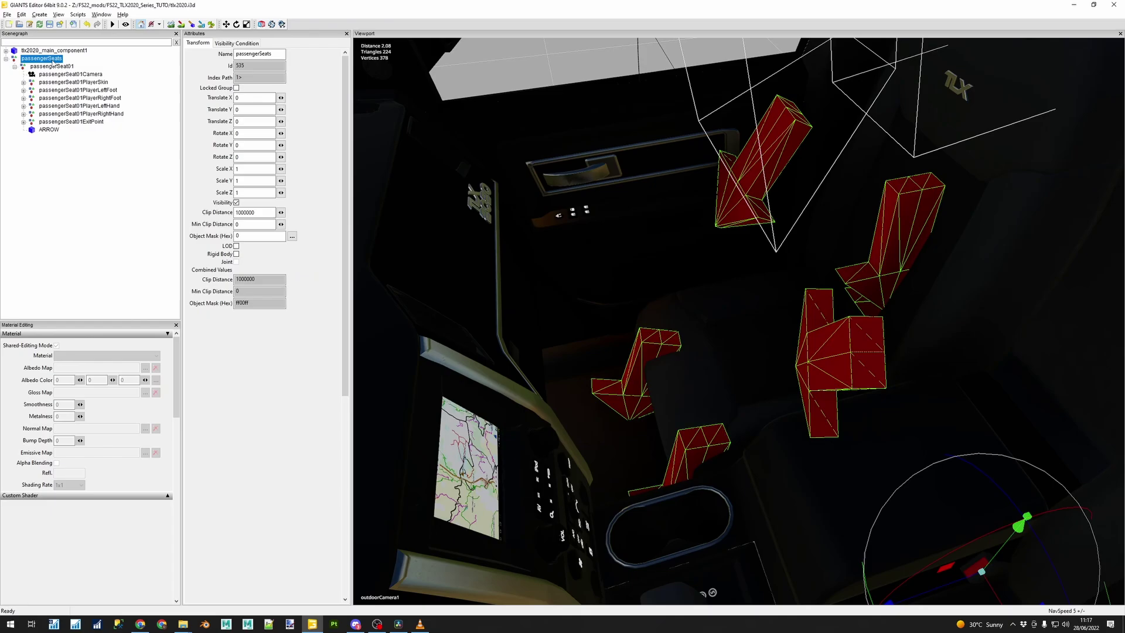
left_click(59, 66)
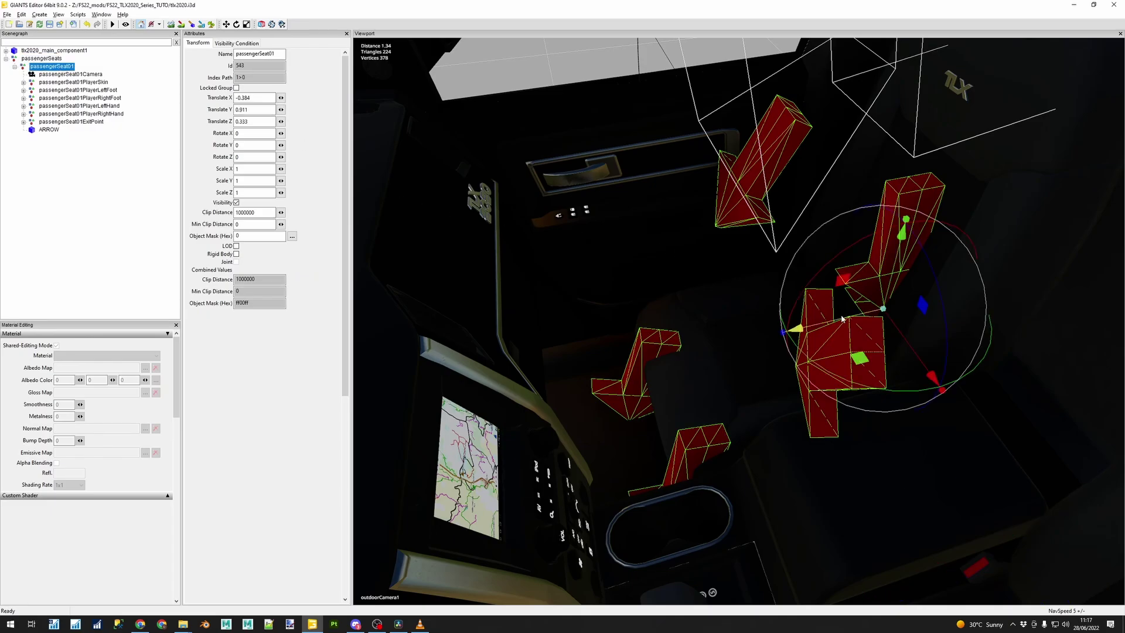
left_click_drag(845, 318, 796, 332)
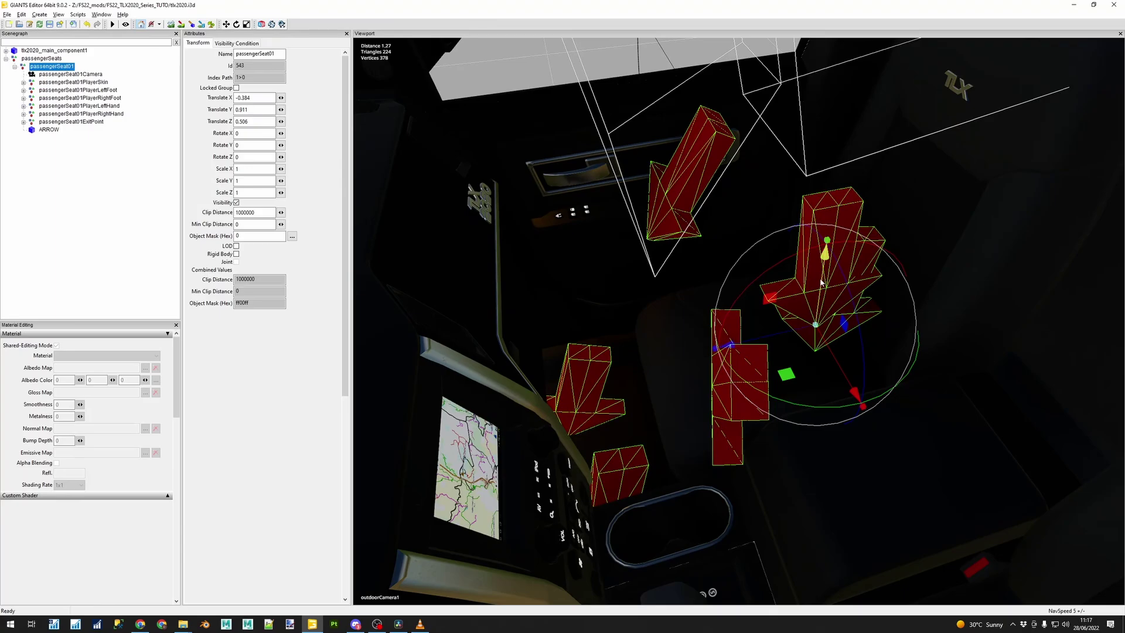
mouse_move(821, 282)
left_mouse_down()
mouse_move(820, 293)
mouse_move(821, 279)
left_mouse_up()
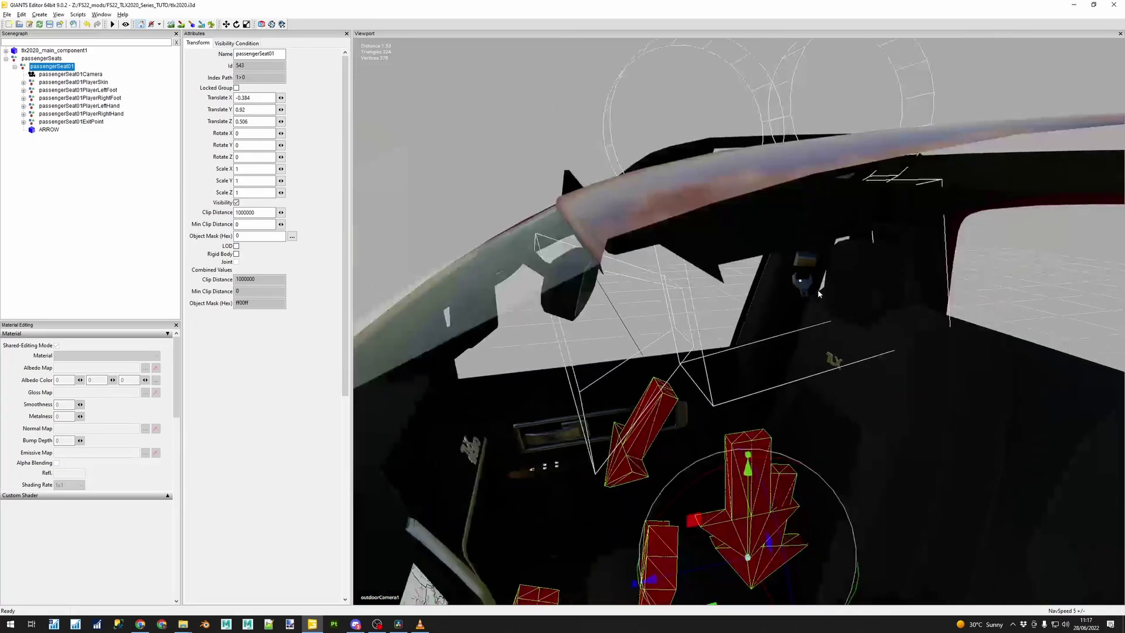
scroll(811, 296, "up", 3)
scroll(809, 294, "down", 3)
Inspect the placement of the passenger seat and review the X, Y and Z rotation values of passengerSeat01Camera
right_click_drag(809, 297, 798, 308)
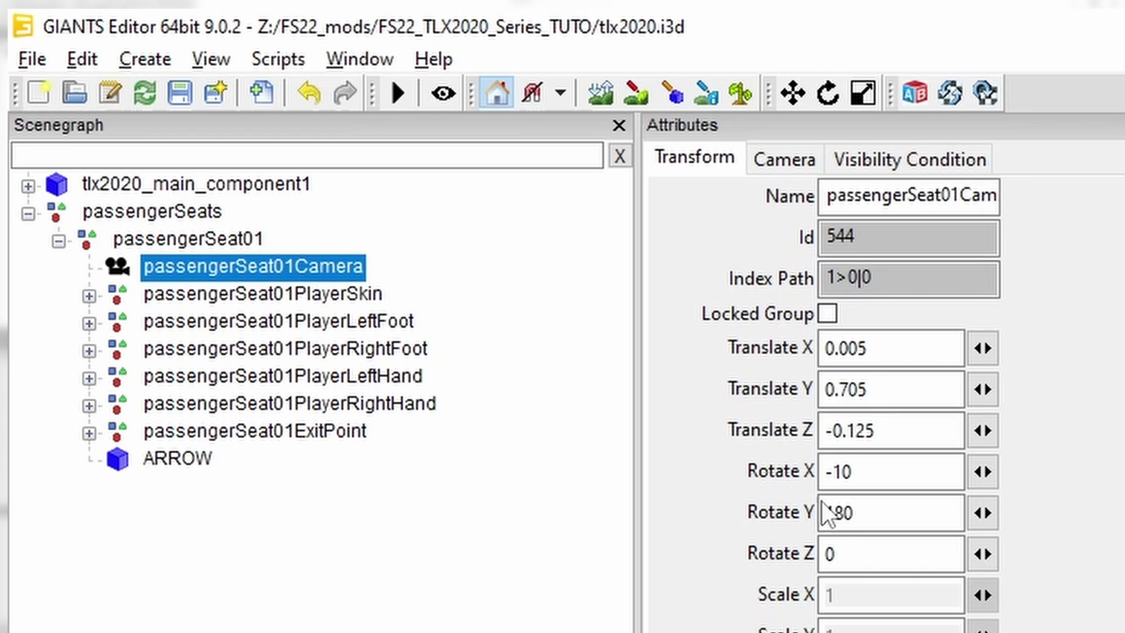
left_click(867, 467)
left_click_drag(866, 469, 820, 470)
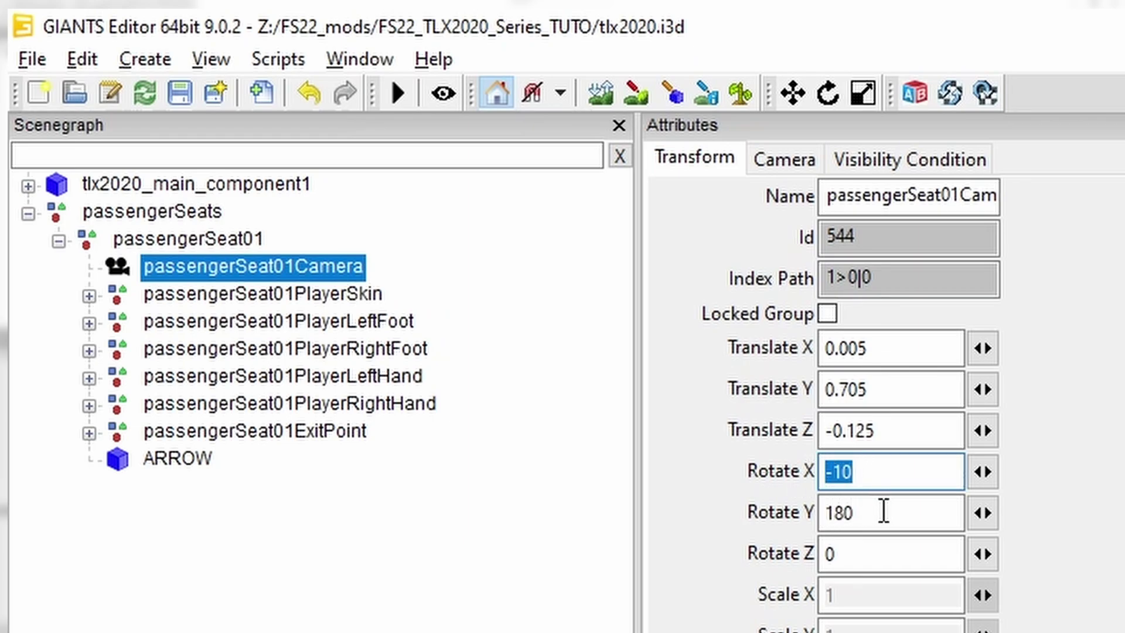
left_click_drag(867, 512, 813, 513)
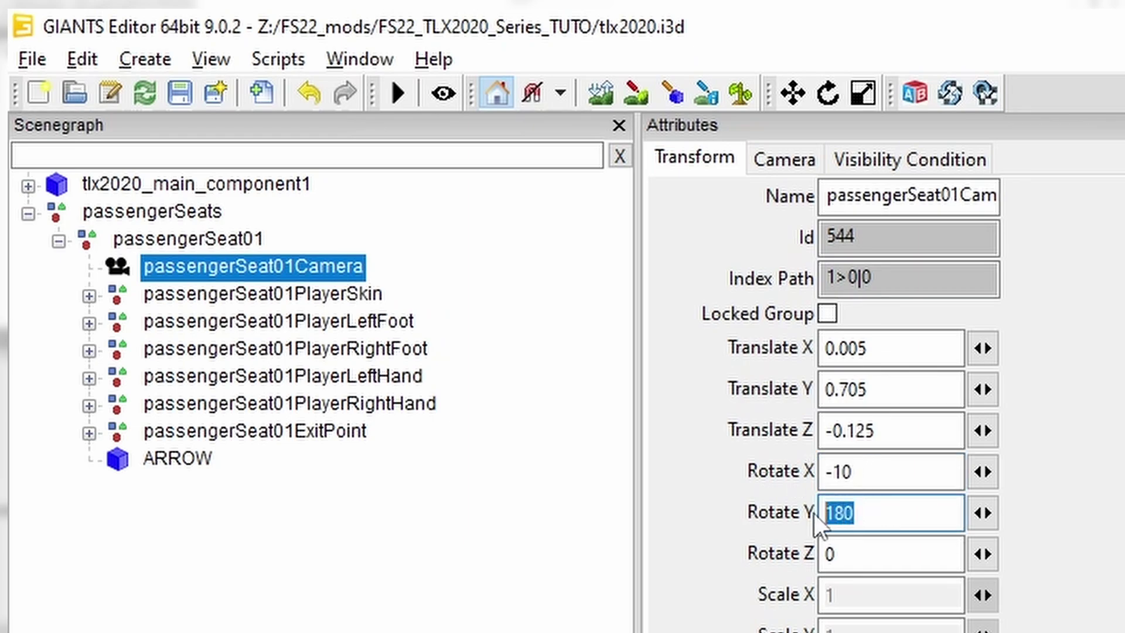
left_click(853, 552)
left_click_drag(853, 552, 783, 555)
left_click(597, 459)
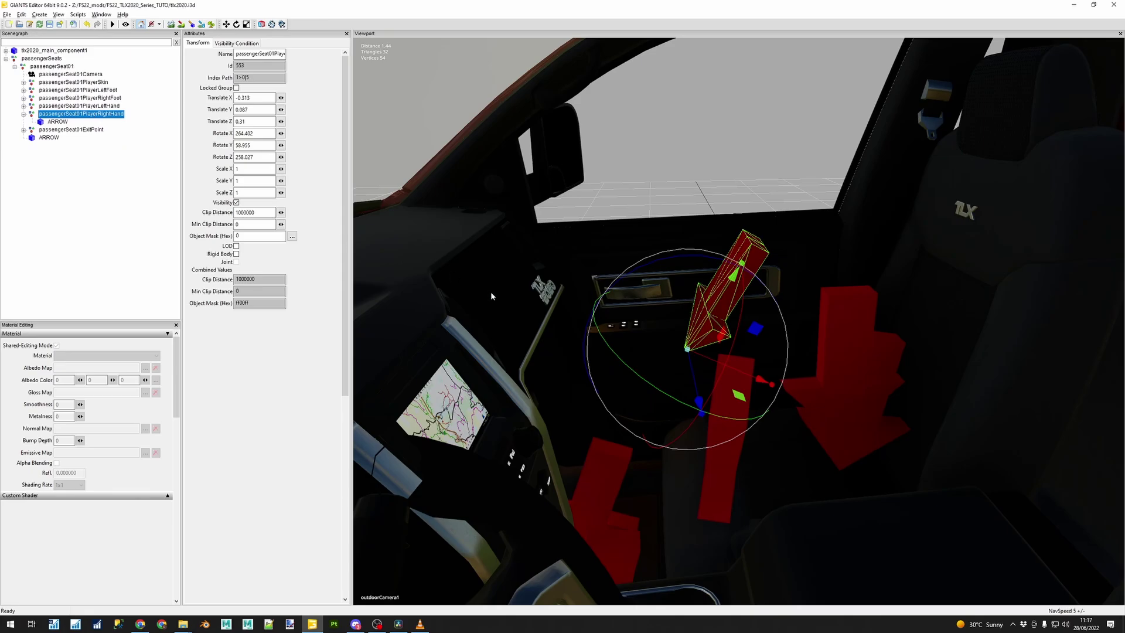
Move the passengerSeat01PlayerRightHand node to the passenger door handle, raising it to about 0.148 on Y
left_click_drag(645, 349, 709, 383, "alt")
scroll(613, 335, "up", 3)
mouse_move(709, 382)
right_mouse_down()
mouse_move(638, 351)
mouse_move(725, 387)
right_mouse_up()
left_click_drag(731, 403, 706, 346)
left_click_drag(679, 301, 687, 278)
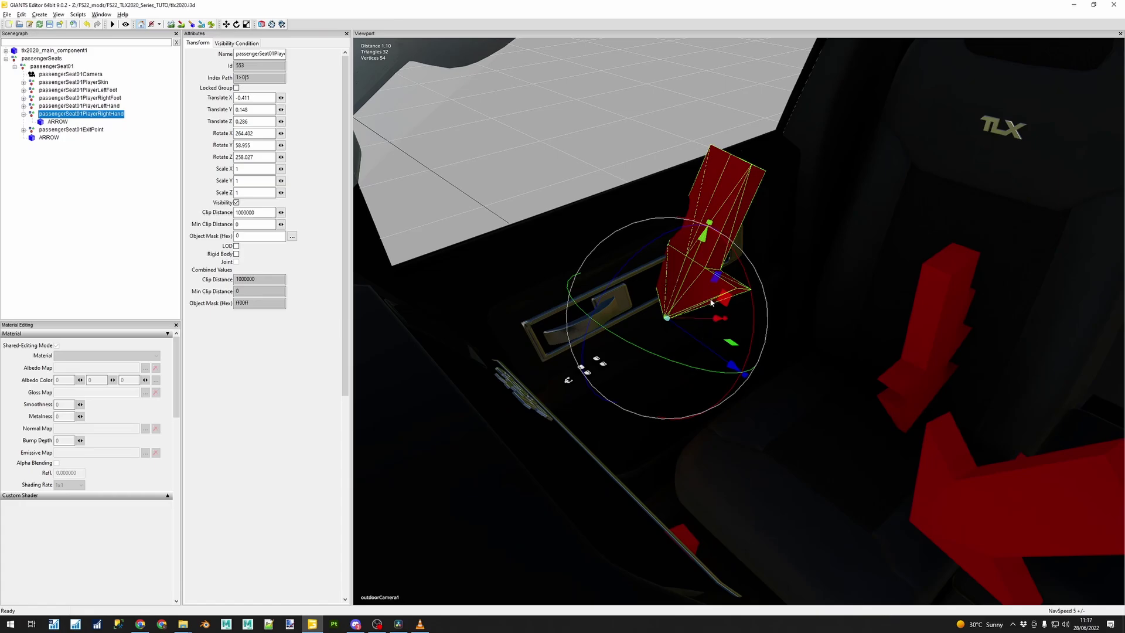
left_click_drag(686, 319, 733, 345)
scroll(708, 332, "down", 4)
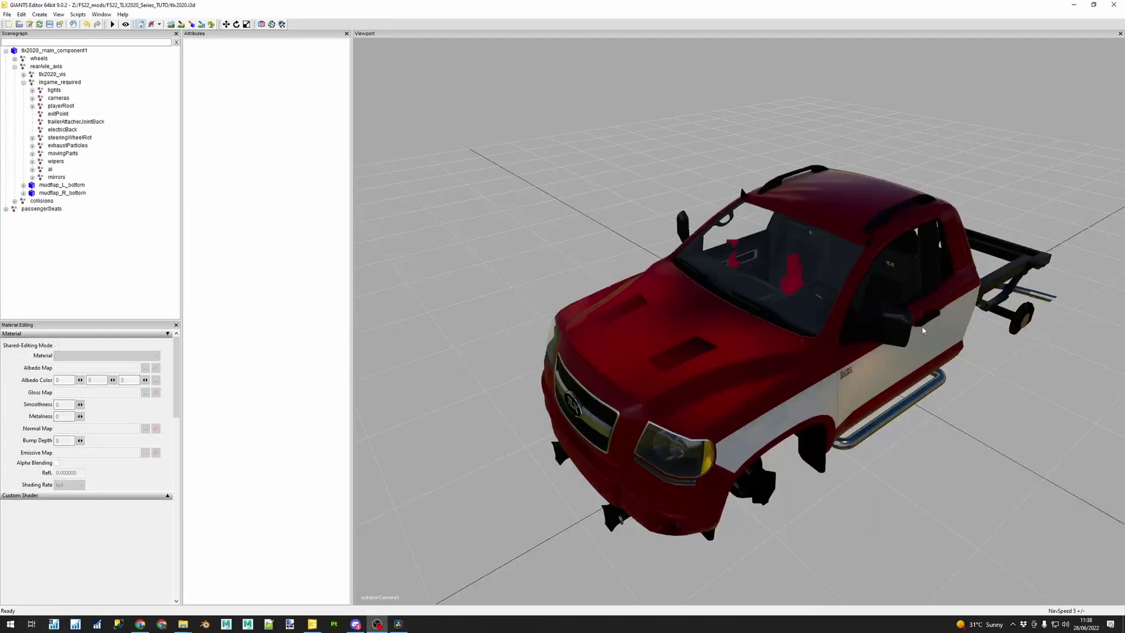
Move the passengerSeats group into the ingame_required group of tlx2020_main_component1
left_click(42, 210)
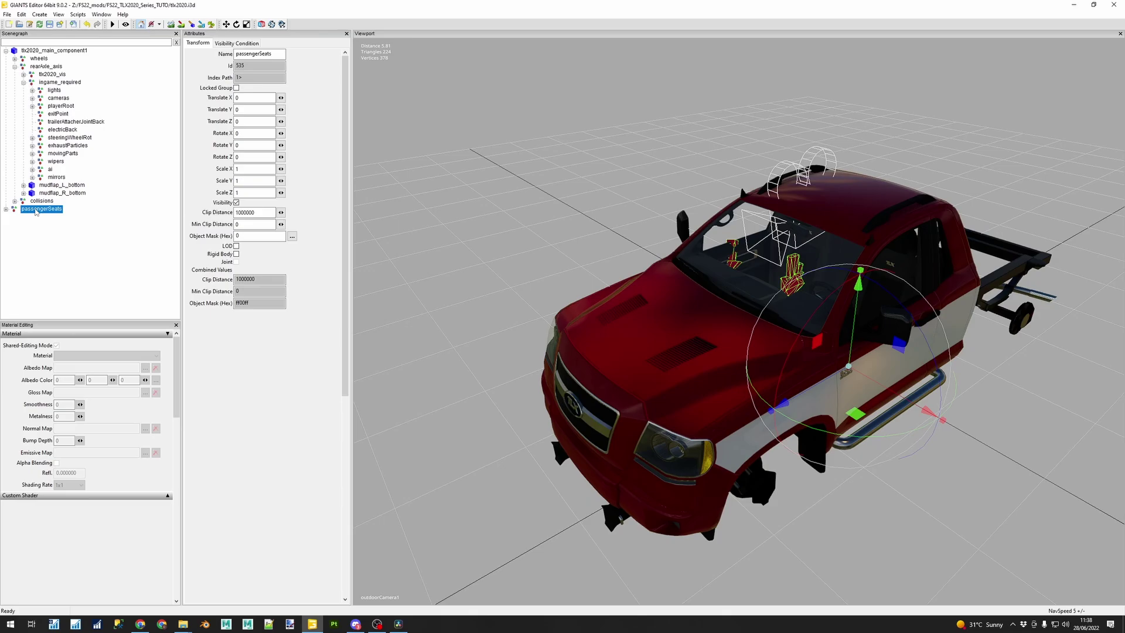
left_click_drag(37, 212, 71, 86)
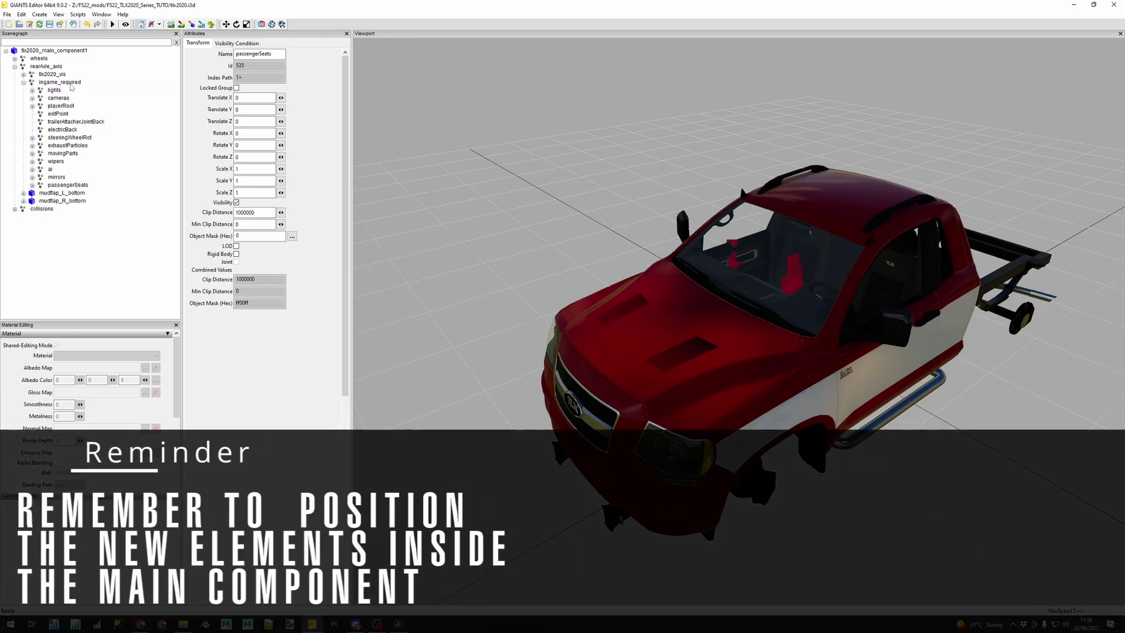
left_click(71, 86)
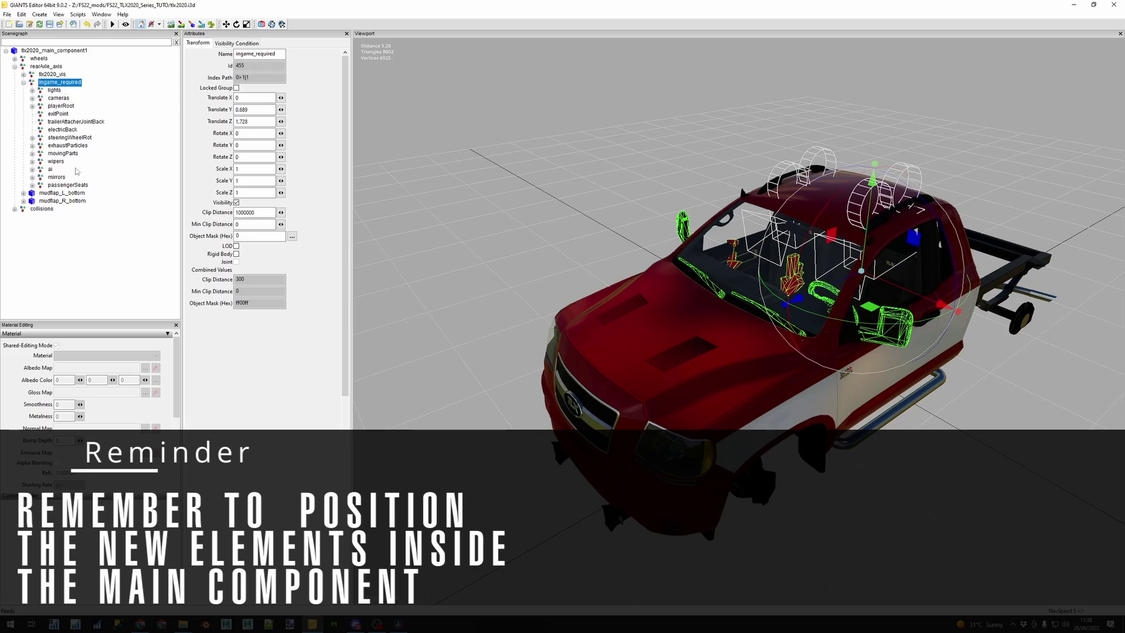
left_click(101, 192)
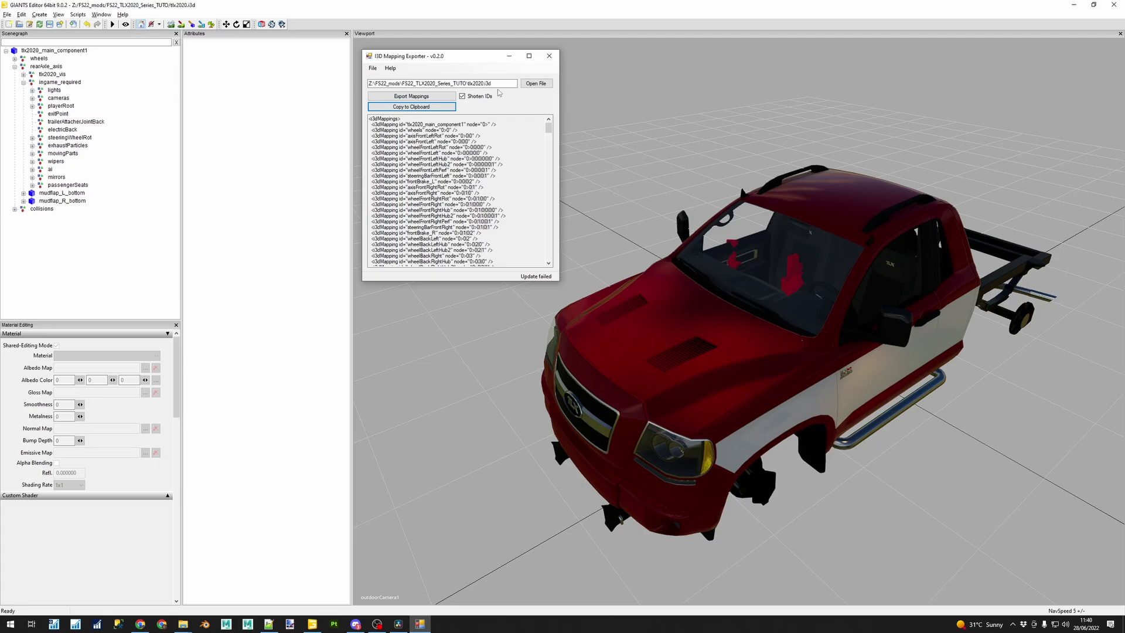
In I3D Mapping Exporter, reopen tlx2020.i3d and copy its i3d mappings to the clipboard
left_click(533, 84)
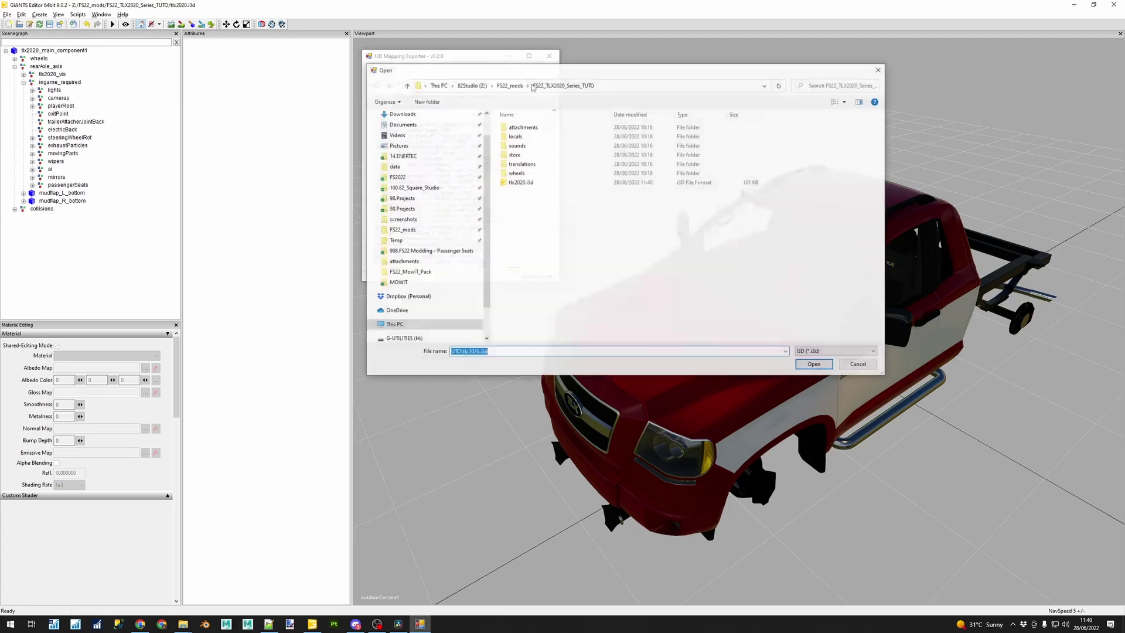
double_click(520, 182)
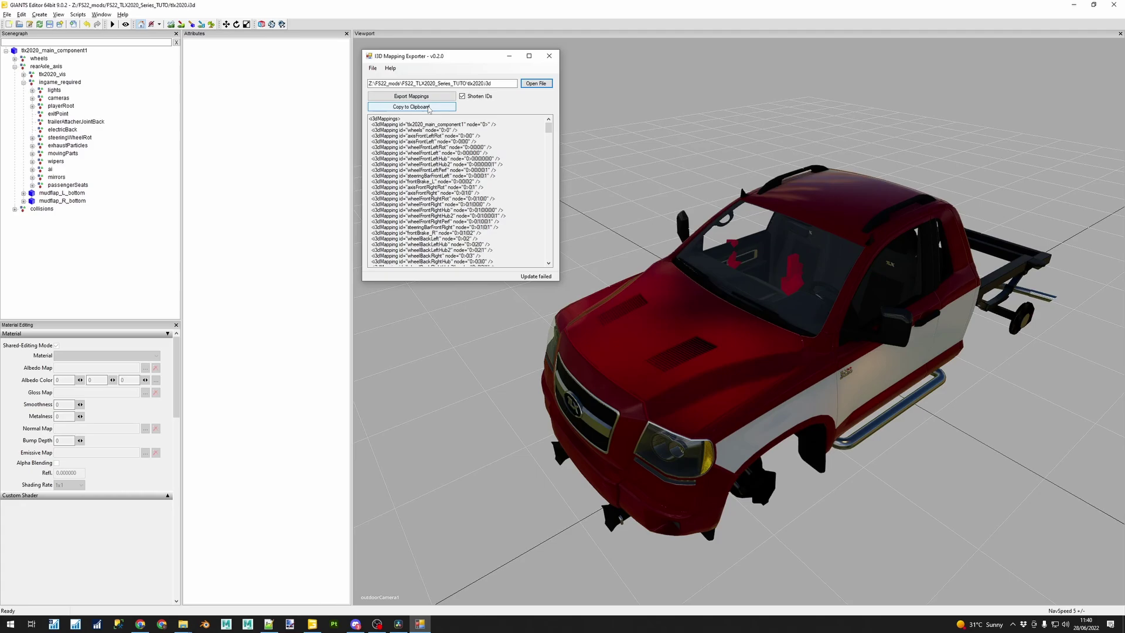
left_click(419, 108)
Switch to Notepad++ and replace the whole i3dMappings section of tlx2020.xml with the copied mappings, then highlight the passengerSeat01 entries
key("alt+Tab")
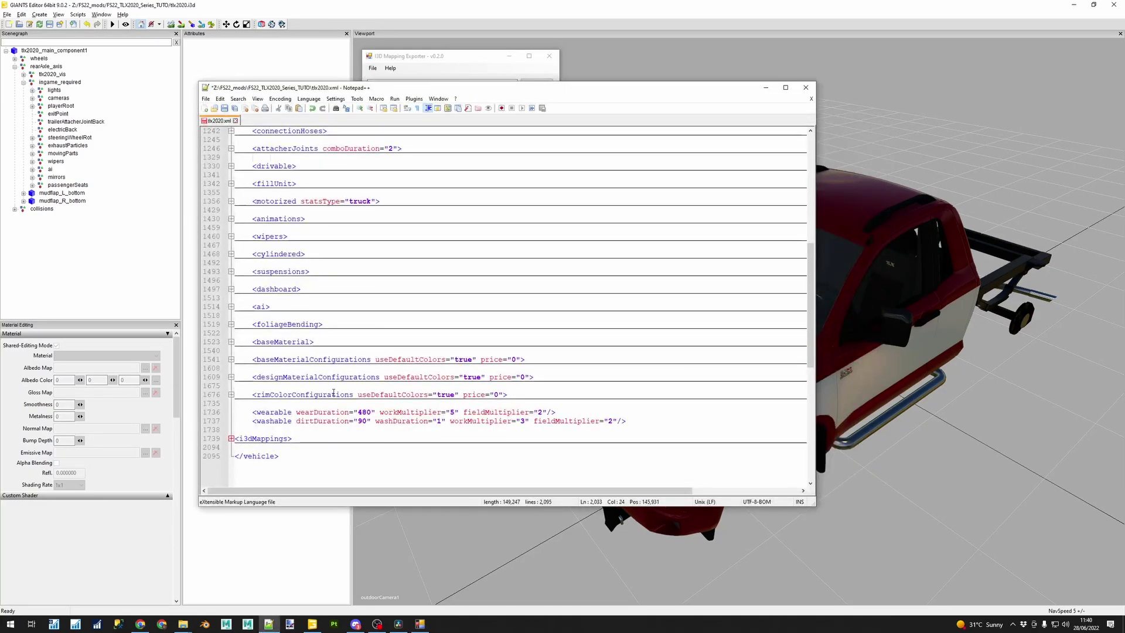
left_click(321, 438)
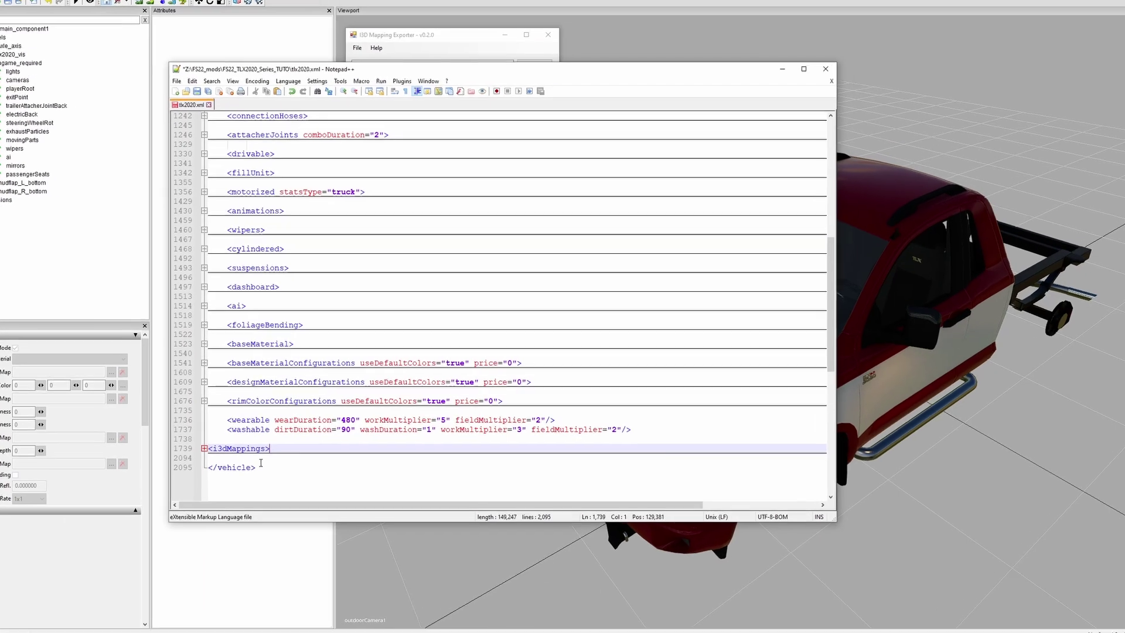
left_click(260, 461, "shift")
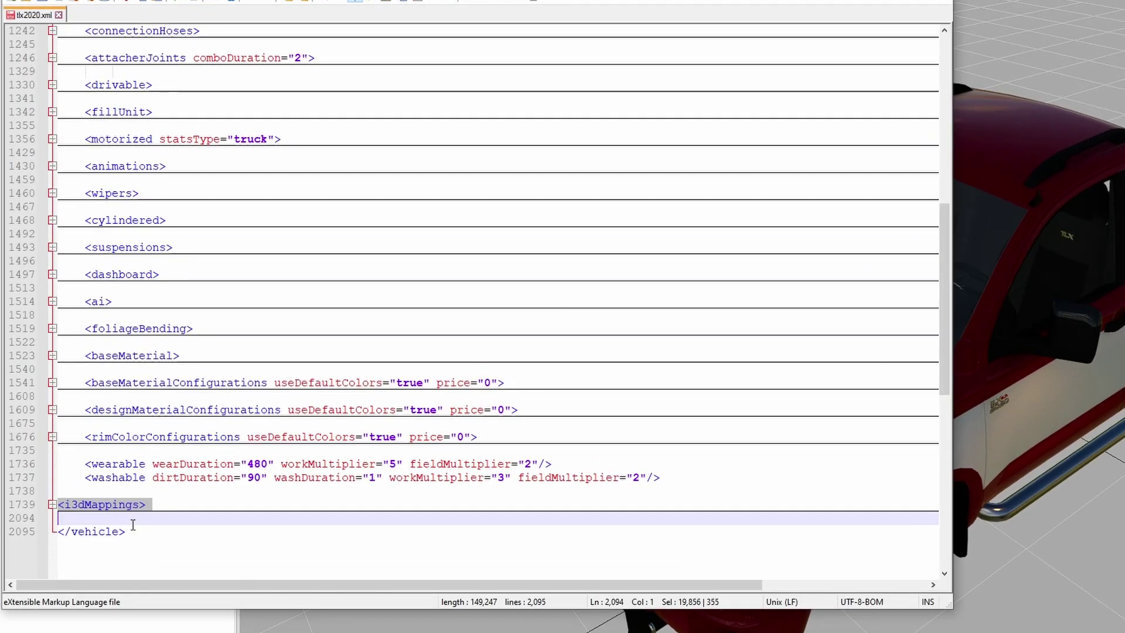
key("ctrl+v")
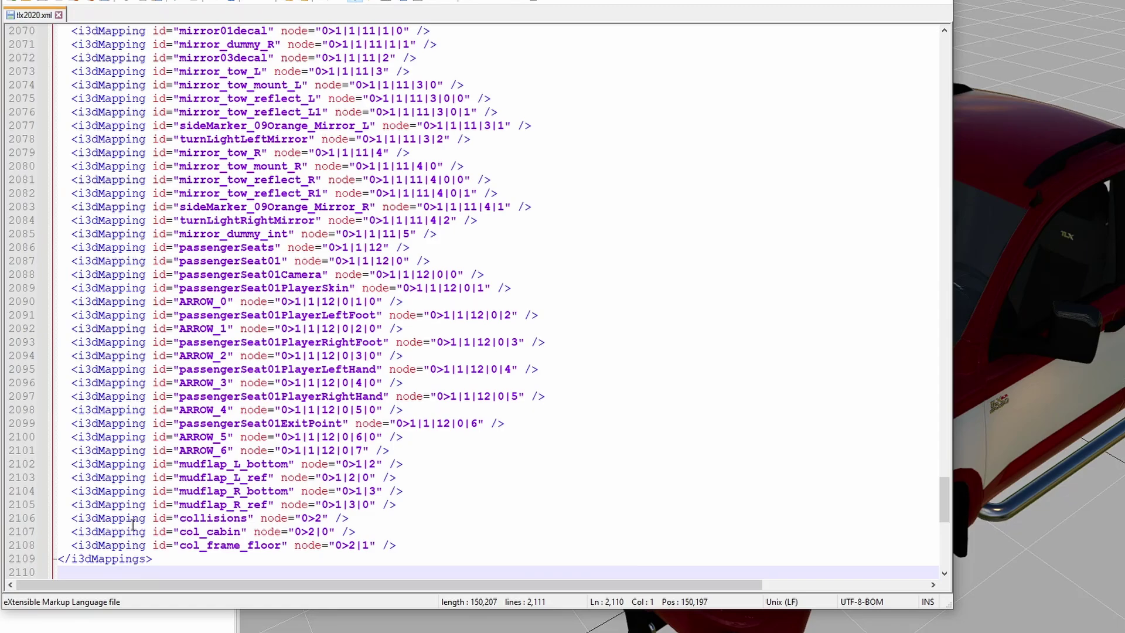
left_click_drag(193, 260, 253, 438)
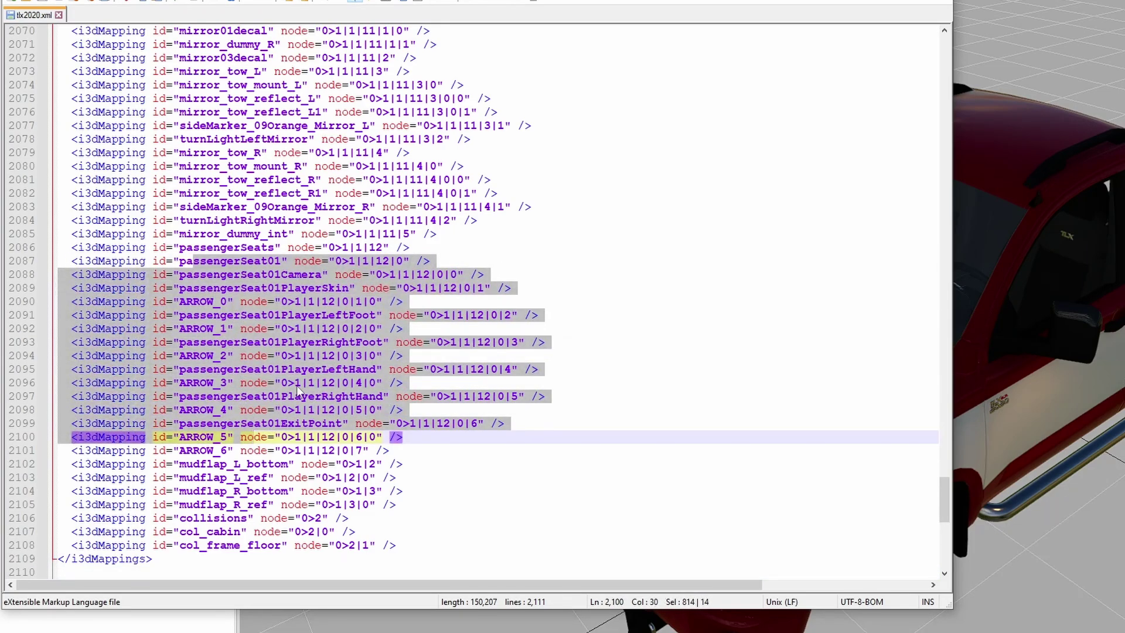
Review the new i3dMappings entries, highlighting the ids passengerSeat01PlayerLeftFoot, passengerSeat01PlayerSkin, passengerSeats and passengerSeat01
left_click(271, 369)
left_click(266, 343)
double_click(263, 314)
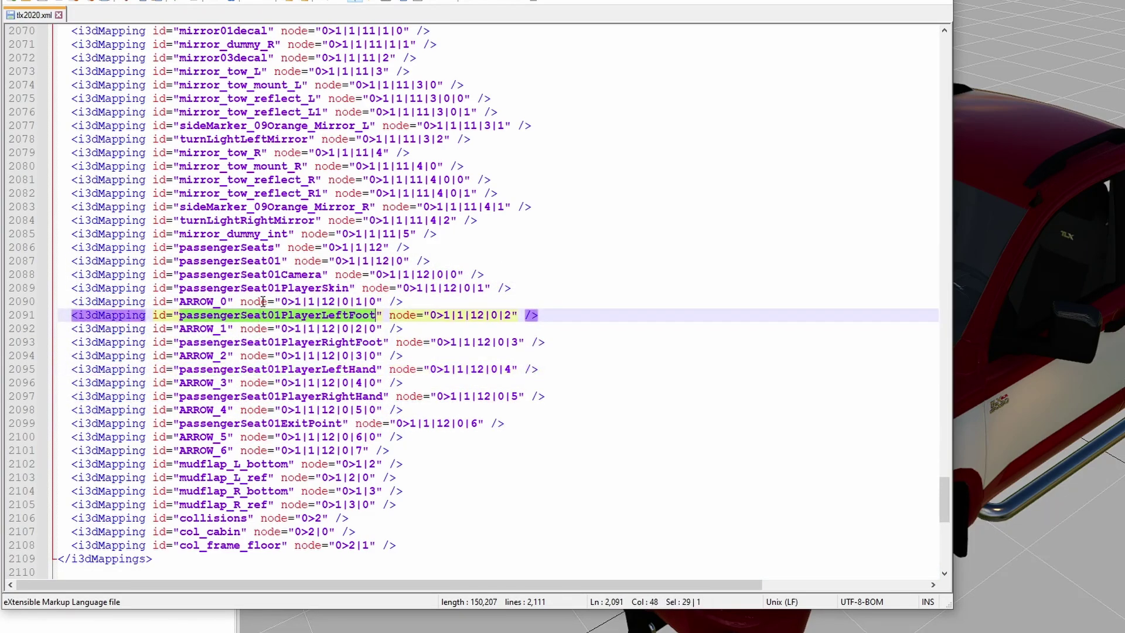
double_click(259, 287)
double_click(227, 246)
double_click(226, 260)
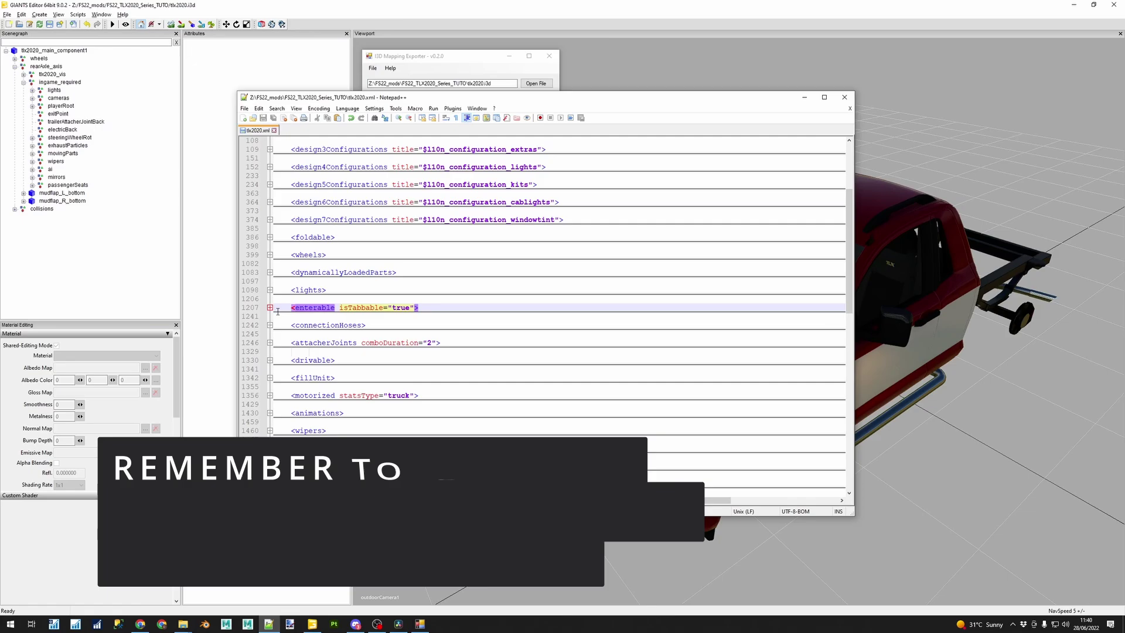
Unfold the enterable section of tlx2020.xml and move the Notepad++ window aside to make room for a folder window
left_click_drag(277, 309, 457, 306)
left_click(453, 307)
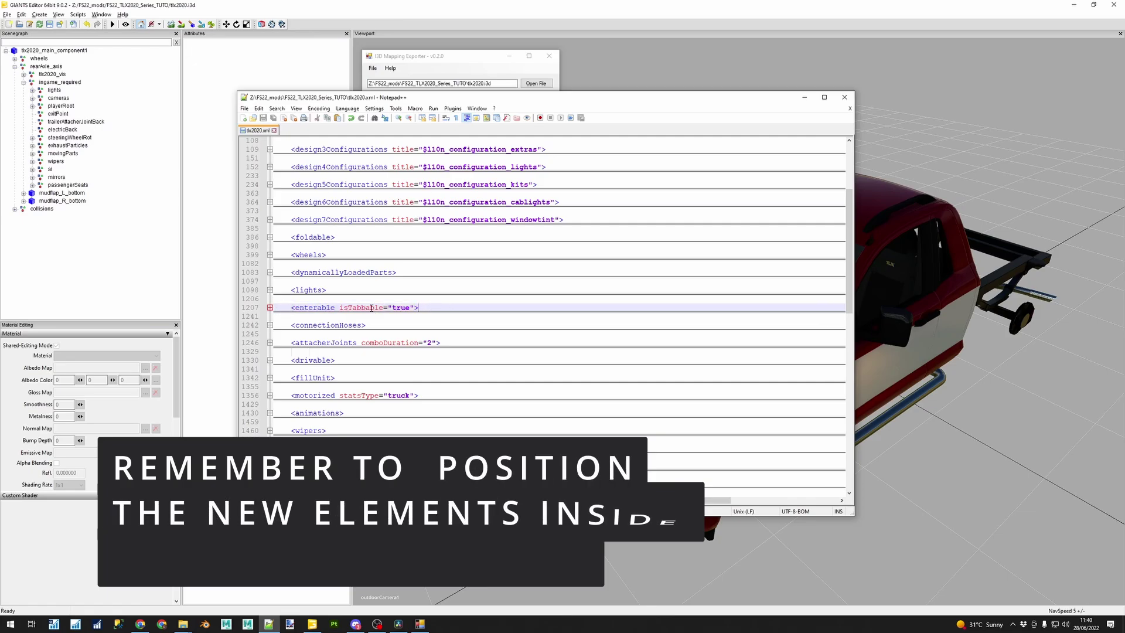
key("ctrl+alt+shift+f")
scroll(422, 319, "down", 4)
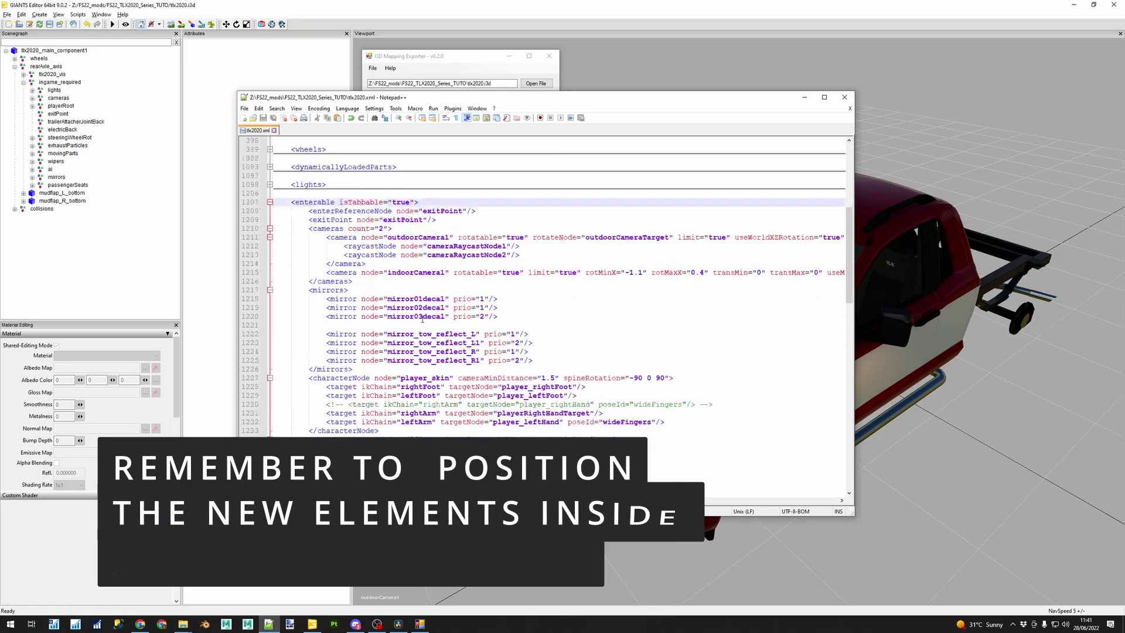
scroll(422, 319, "down", 2)
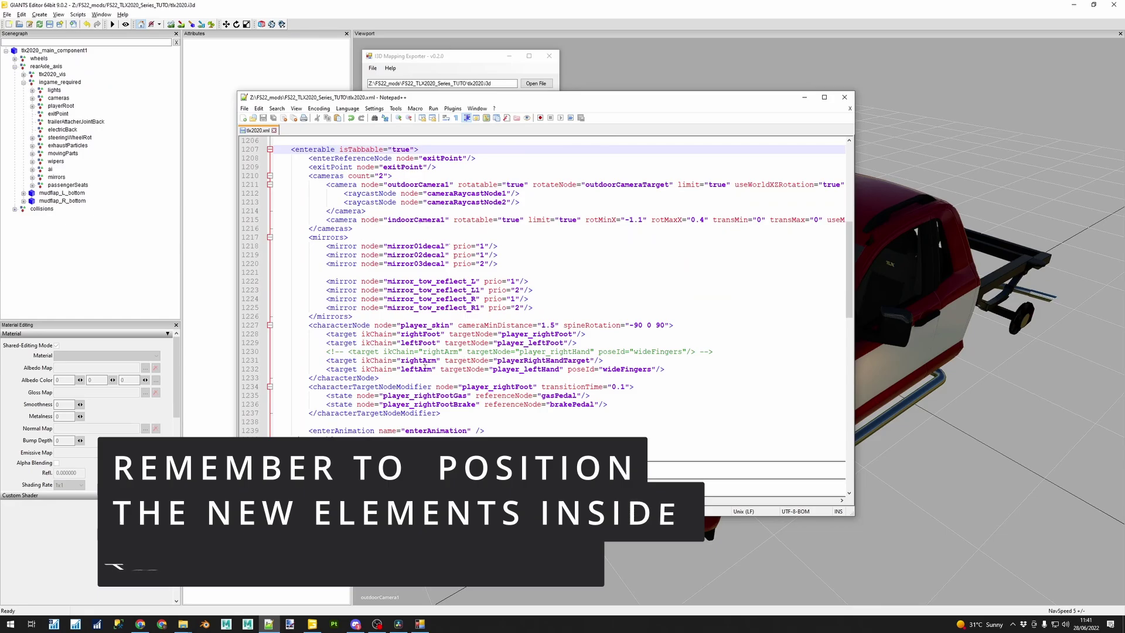
left_click_drag(397, 99, 200, 85)
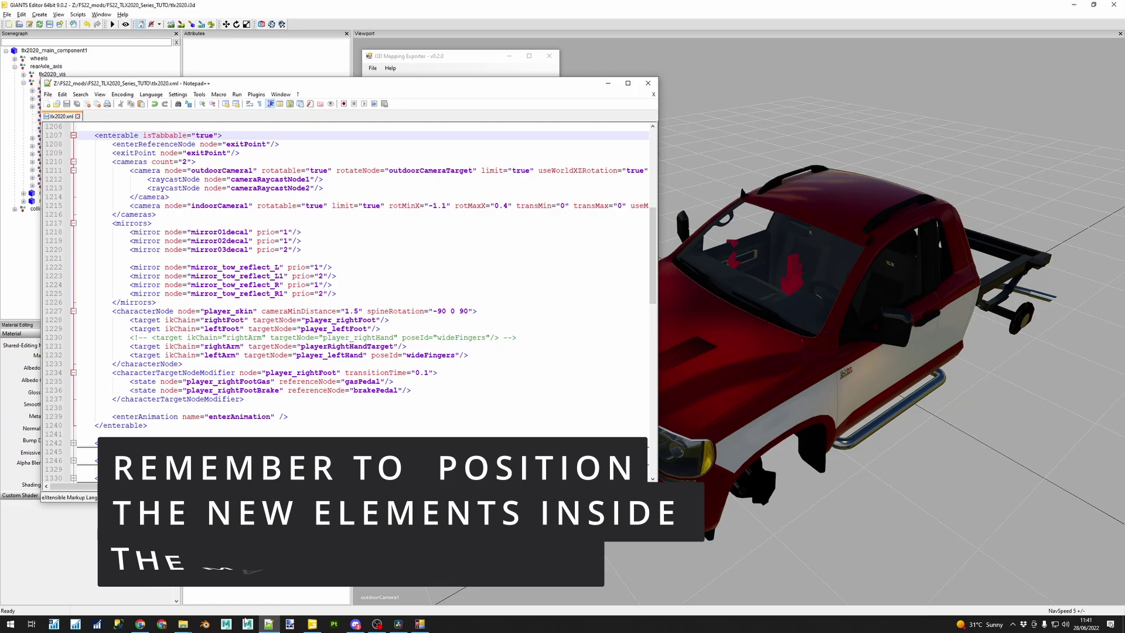
Open passengerSeatScript.xml from the tuto_assets folder and copy its entire passengerSeats block
left_click(355, 583)
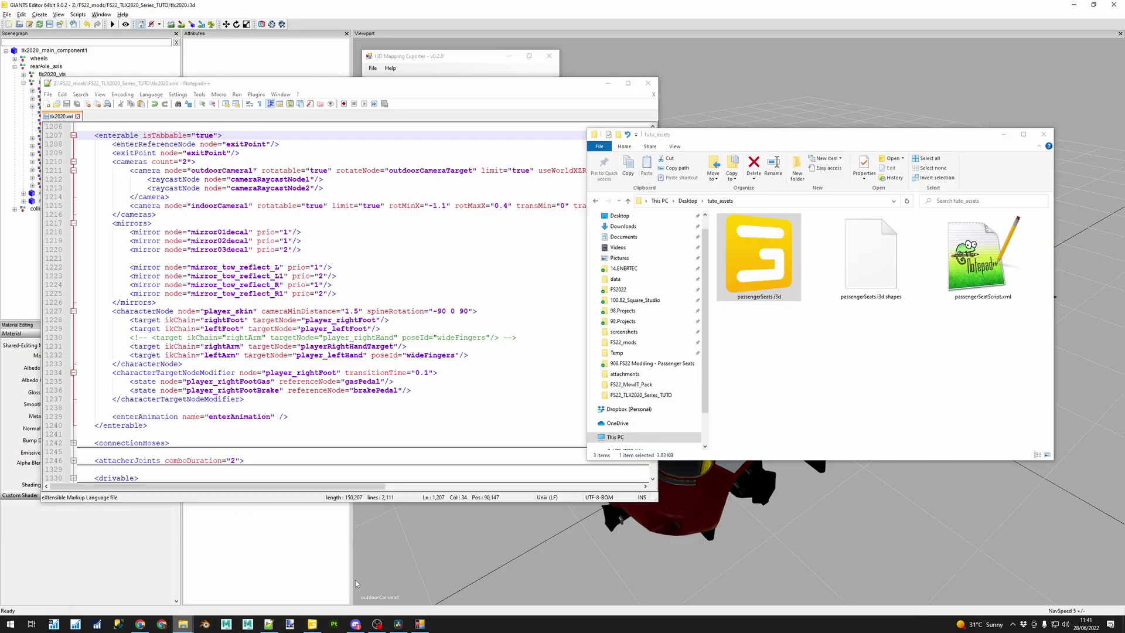
left_click(982, 258)
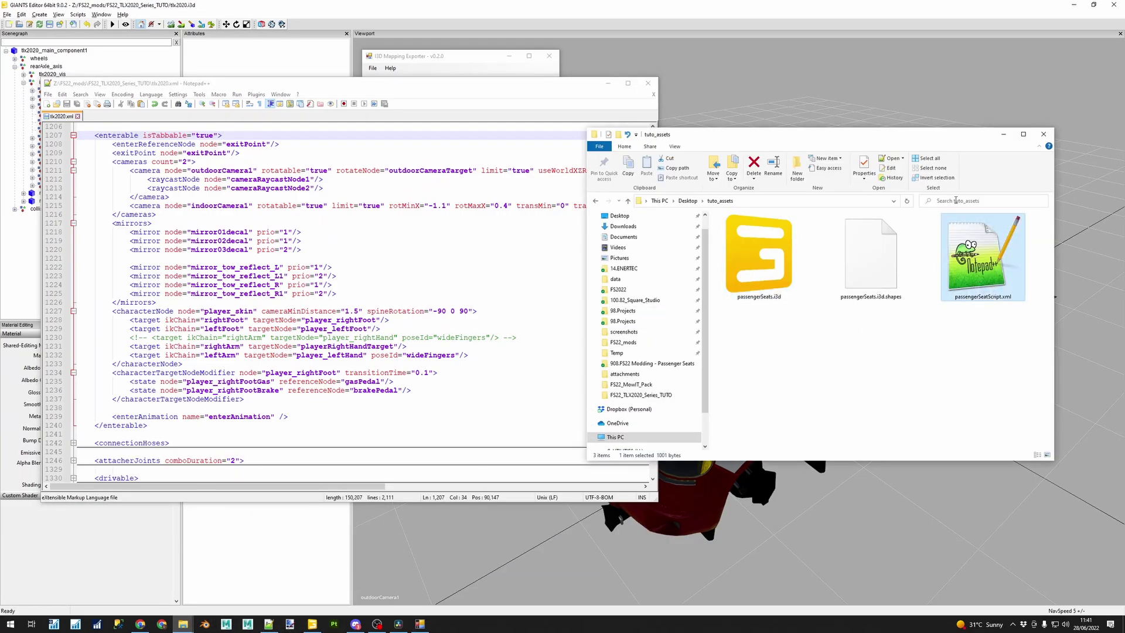
double_click(969, 267)
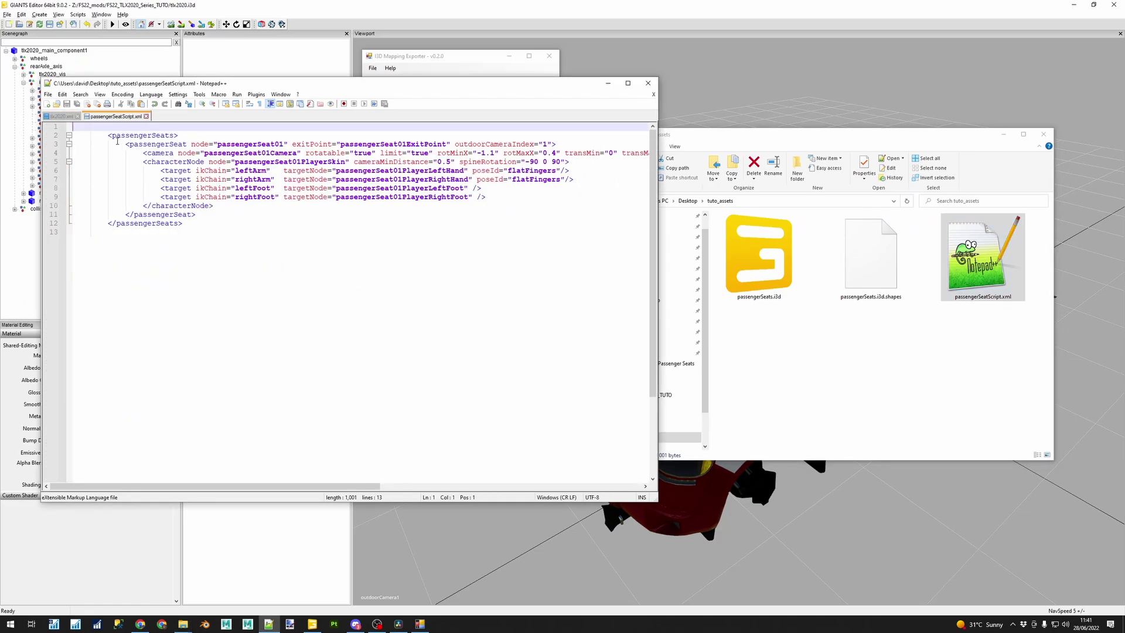
left_click_drag(79, 127, 97, 240)
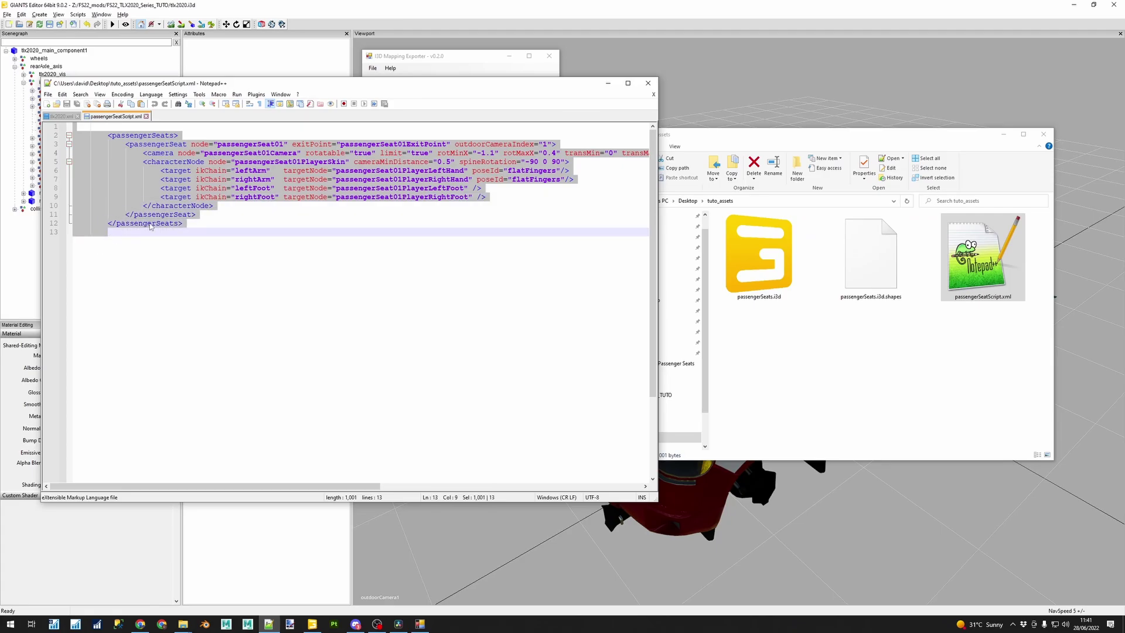
right_click(168, 186)
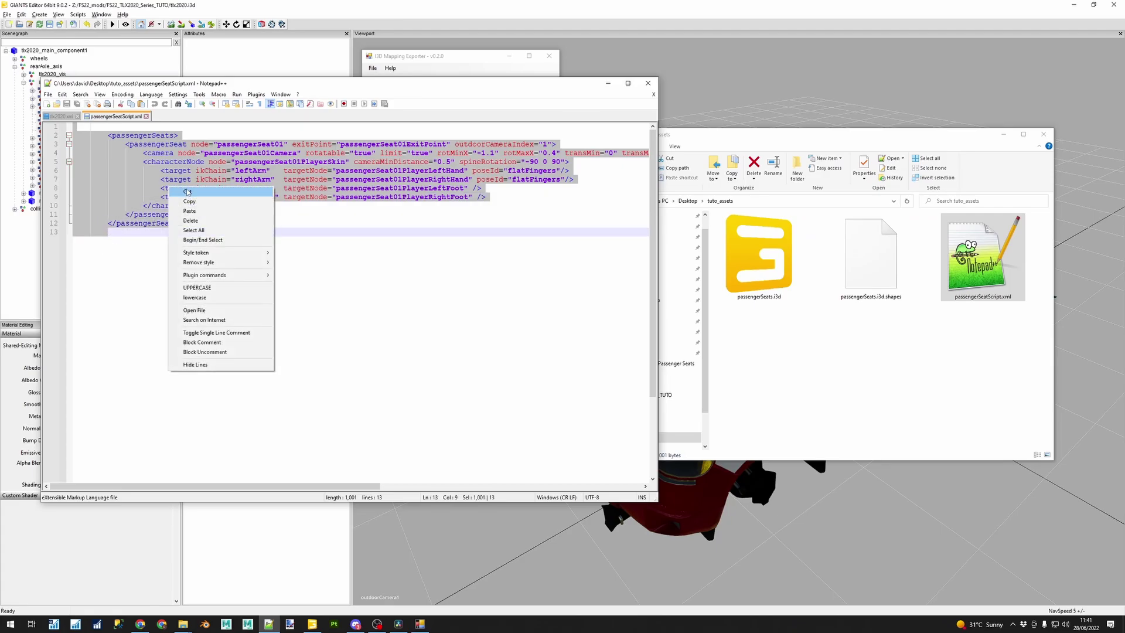
left_click(190, 201)
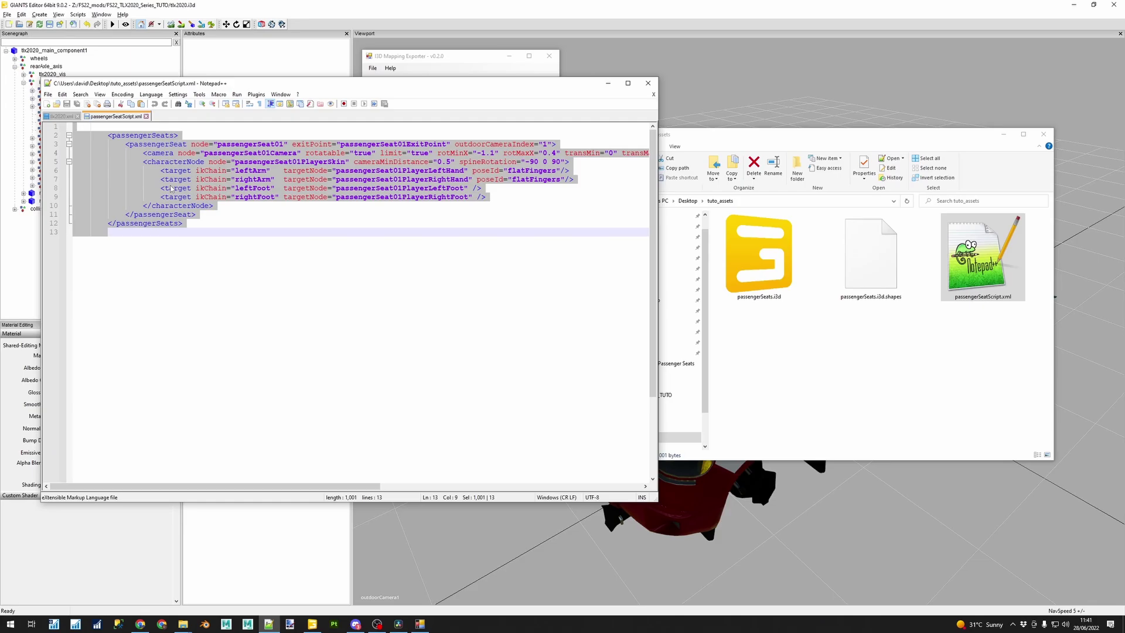
Paste the passengerSeats block into tlx2020.xml's enterable section, just above the enterAnimation line, check it and save the file
left_click(59, 116)
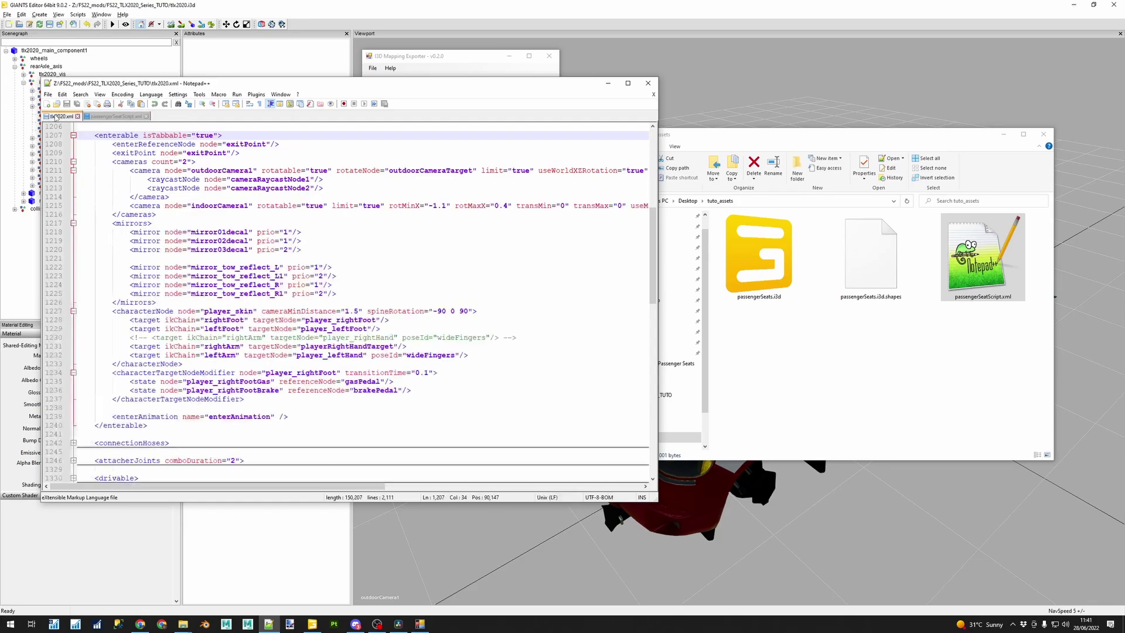
left_click(113, 408)
right_click(114, 409)
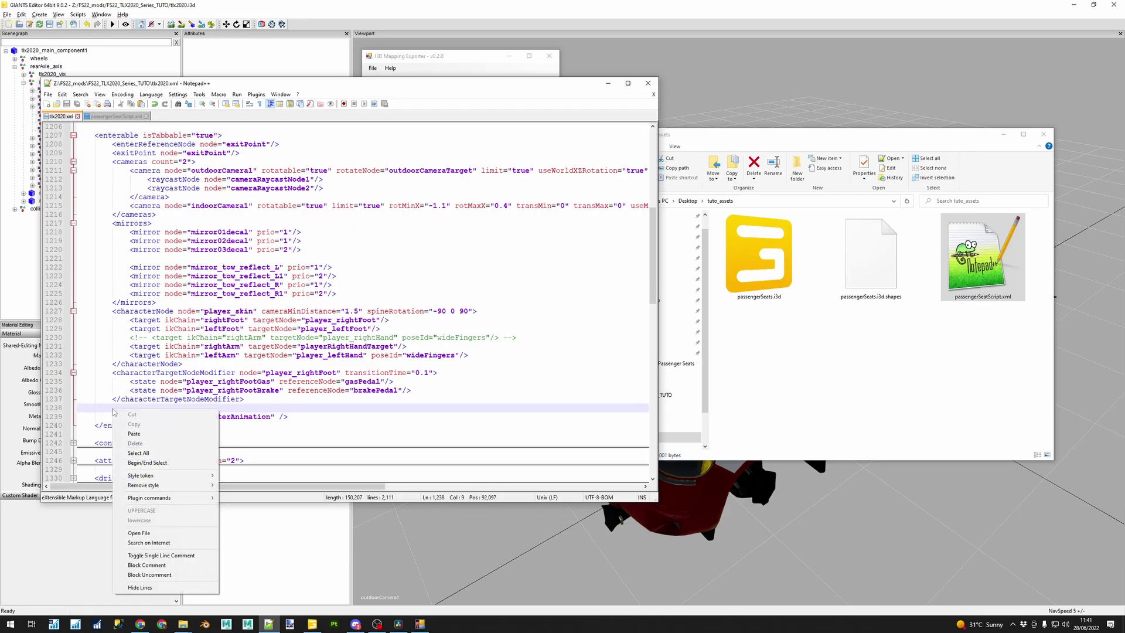
left_click(134, 433)
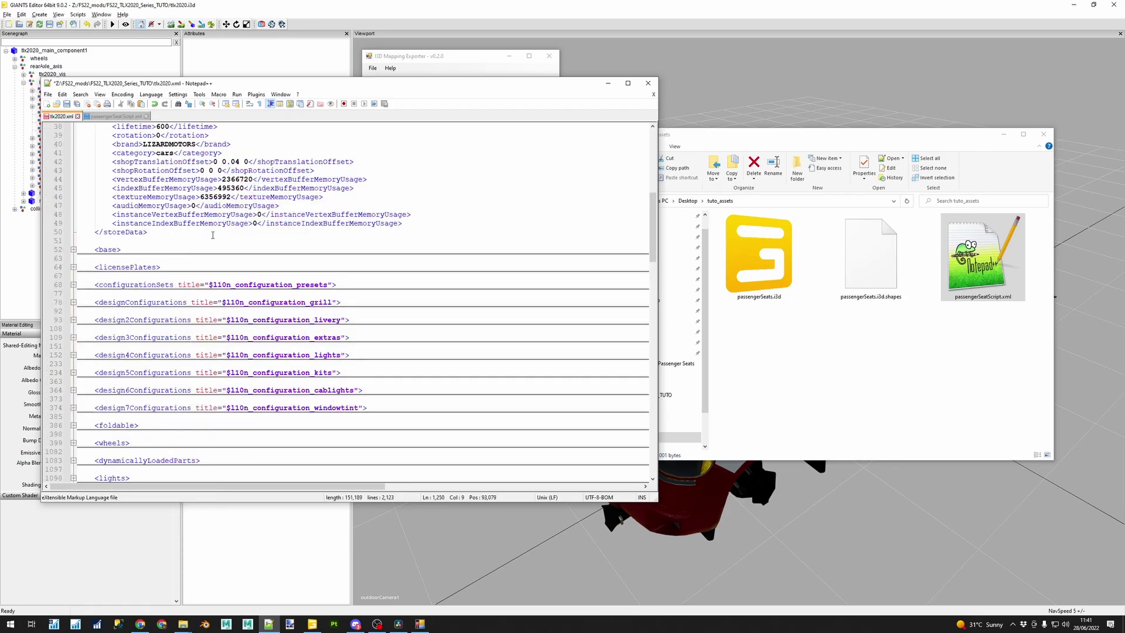
scroll(217, 264, "down", 15)
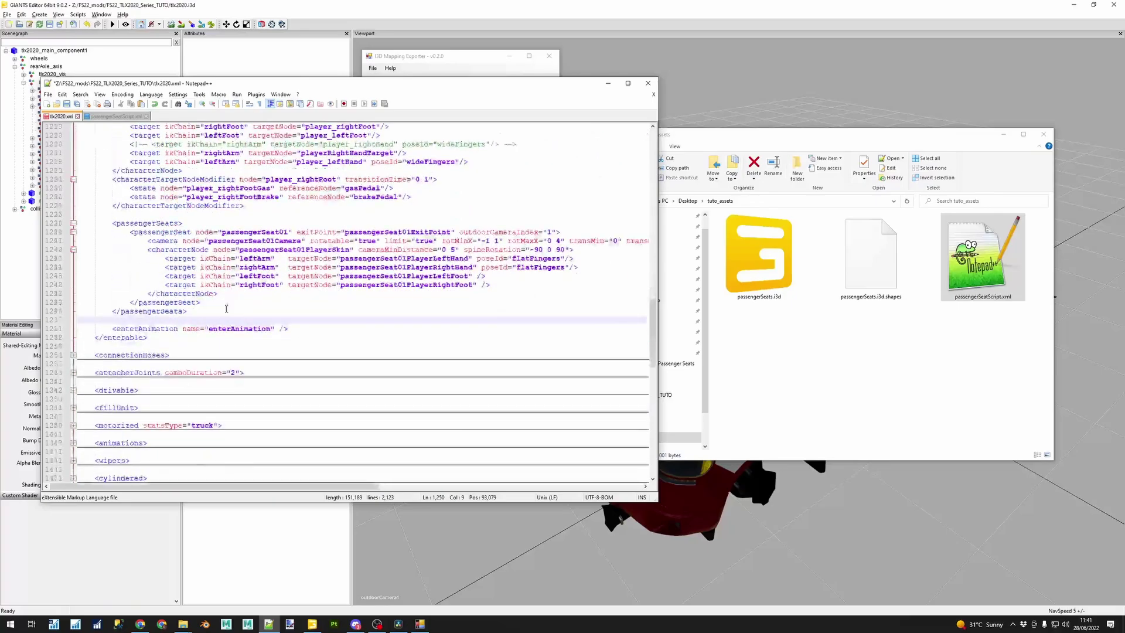
left_click(169, 310)
left_click_drag(116, 216, 185, 320)
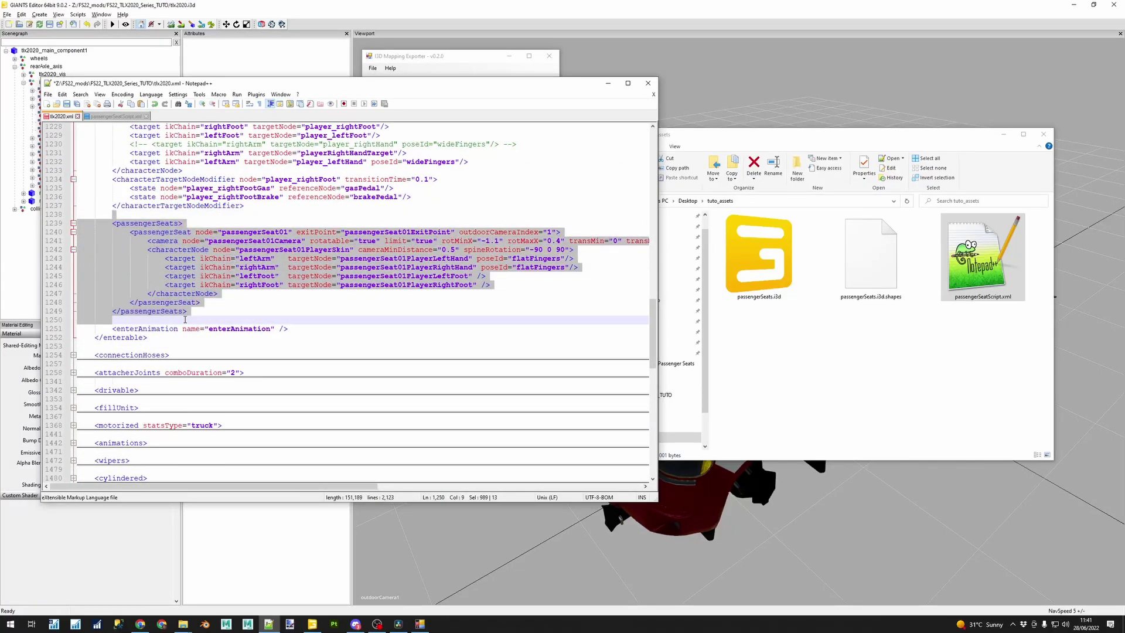
left_click(234, 313)
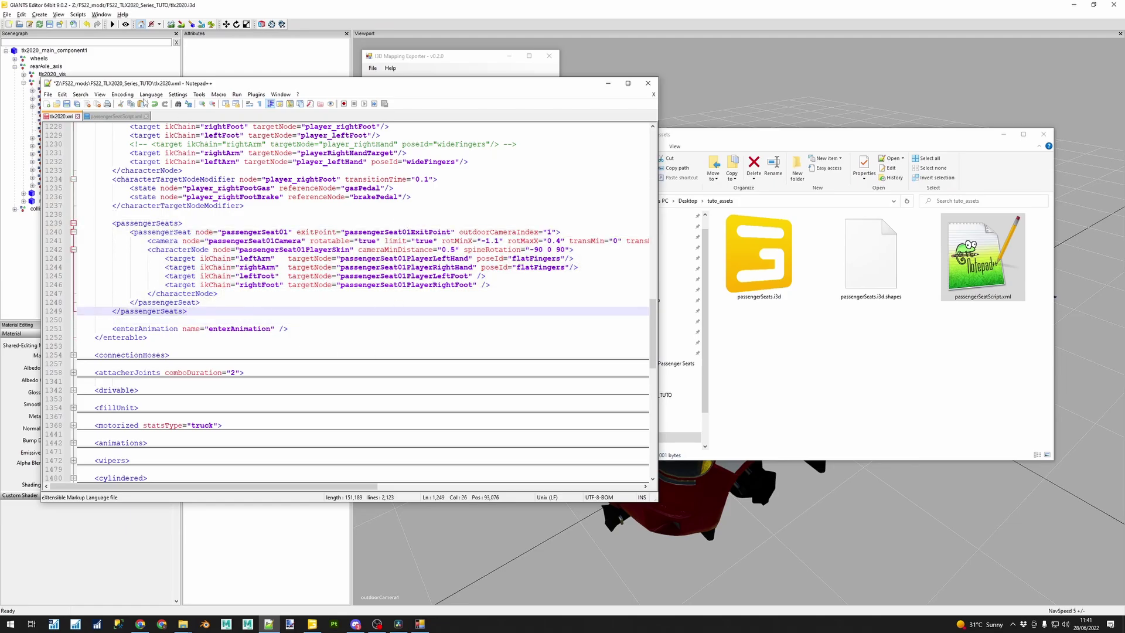
left_click(66, 105)
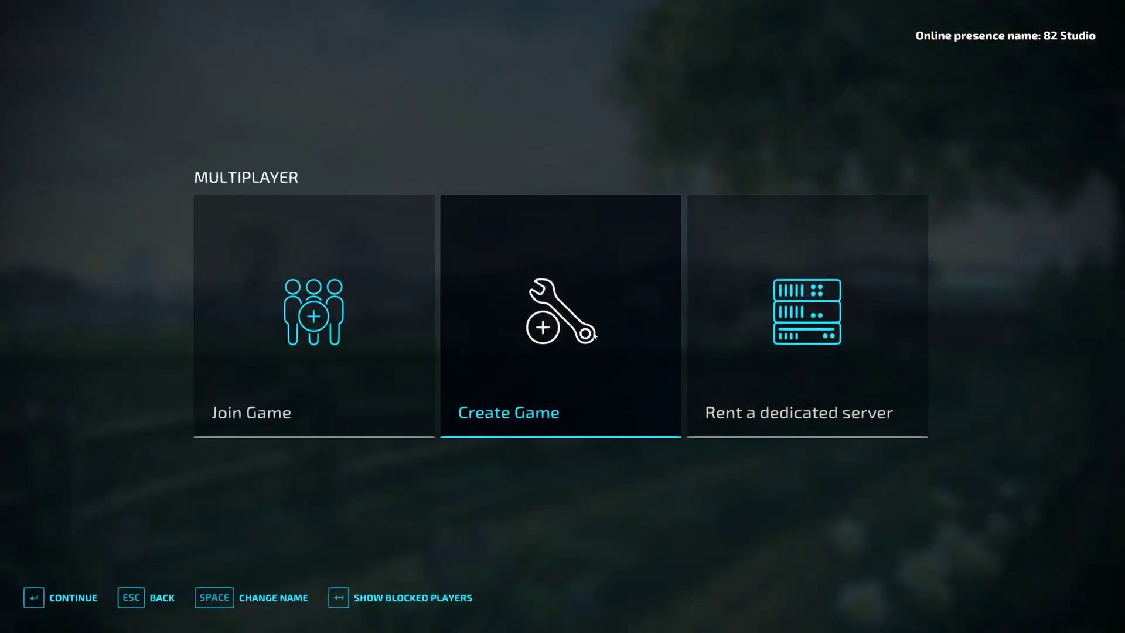
In Farming Simulator 22, create a multiplayer game with the Farm-Manager career mode and change the truck's camera view
left_click(593, 335)
left_click(577, 334)
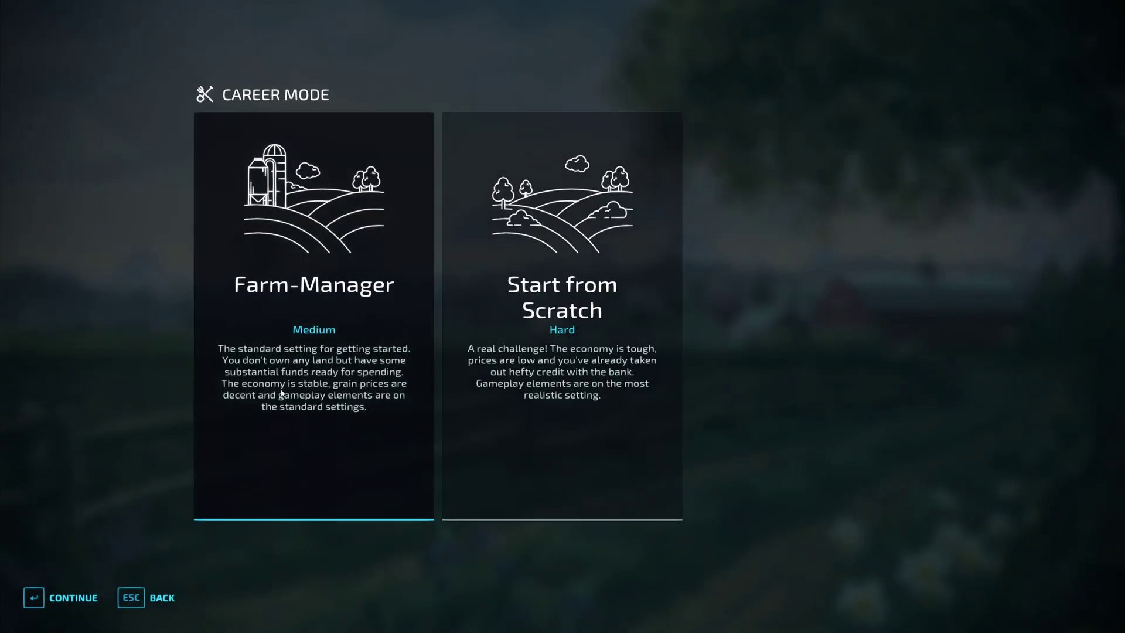
left_click(281, 394)
left_click(49, 597)
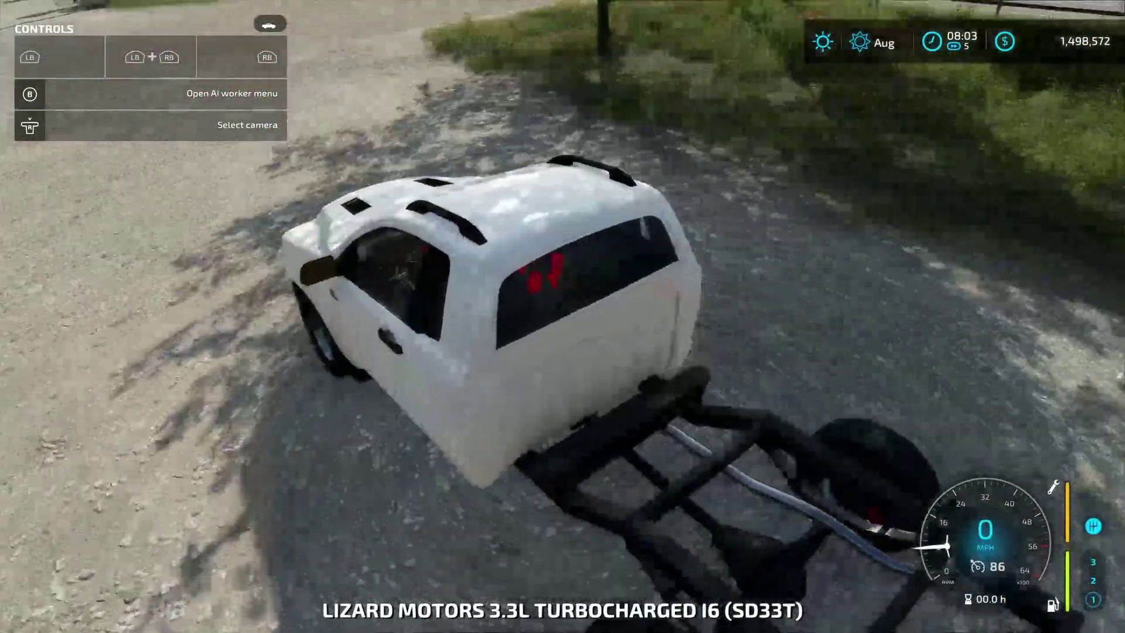
key("c")
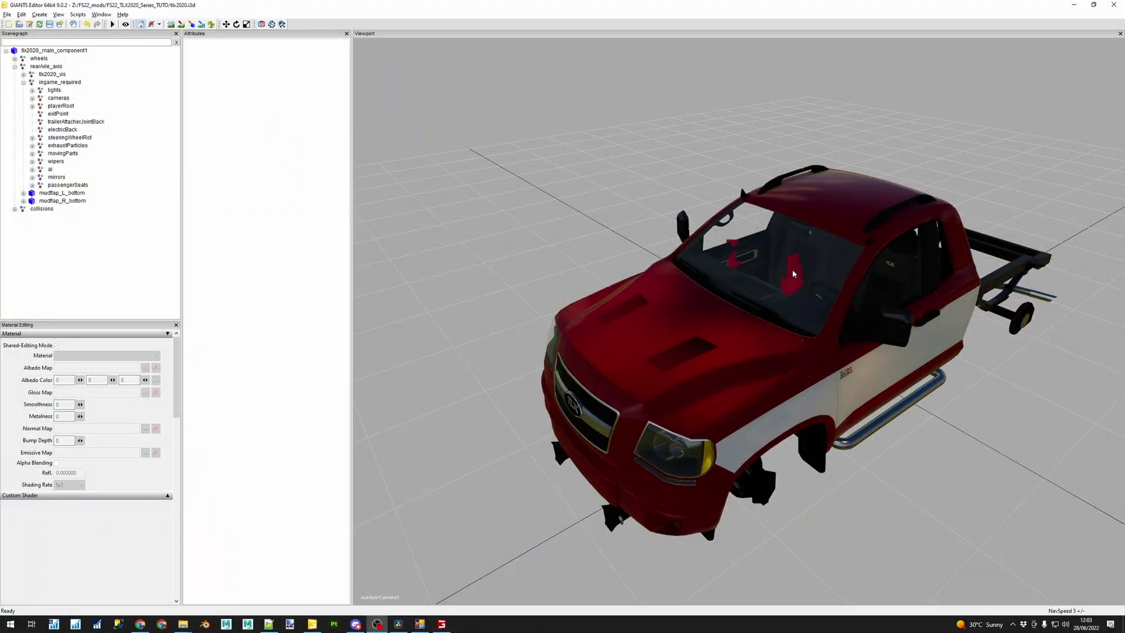
Back in GIANTS Editor, shift the passengerSeat01 node outward towards the passenger door, to about -0.455 on X
left_click(65, 186)
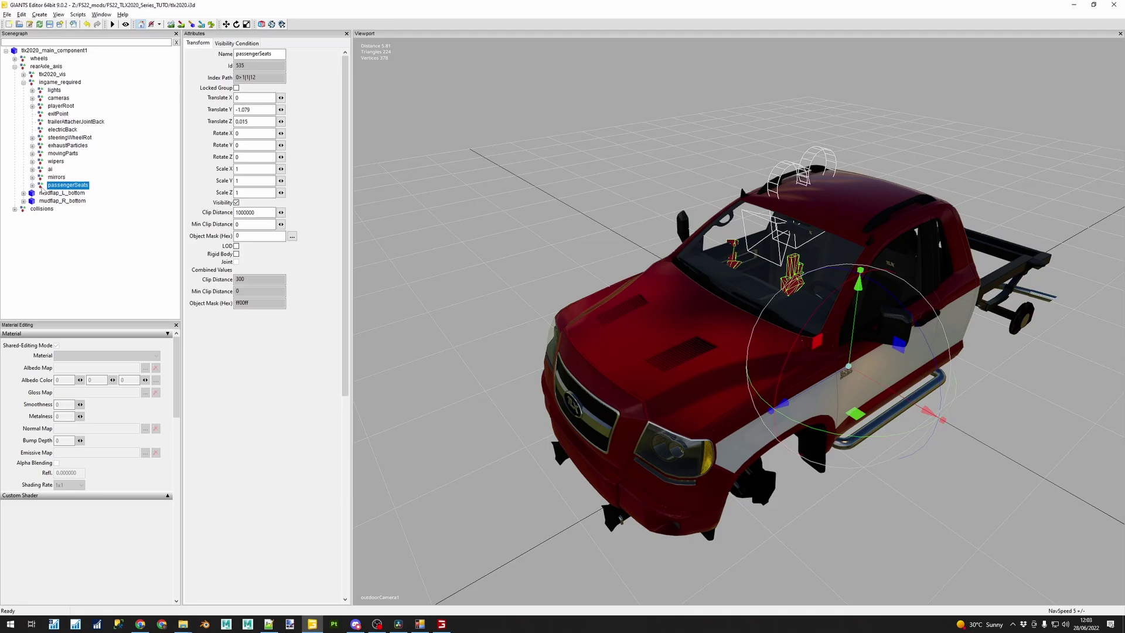
left_click(32, 185)
left_click(77, 192)
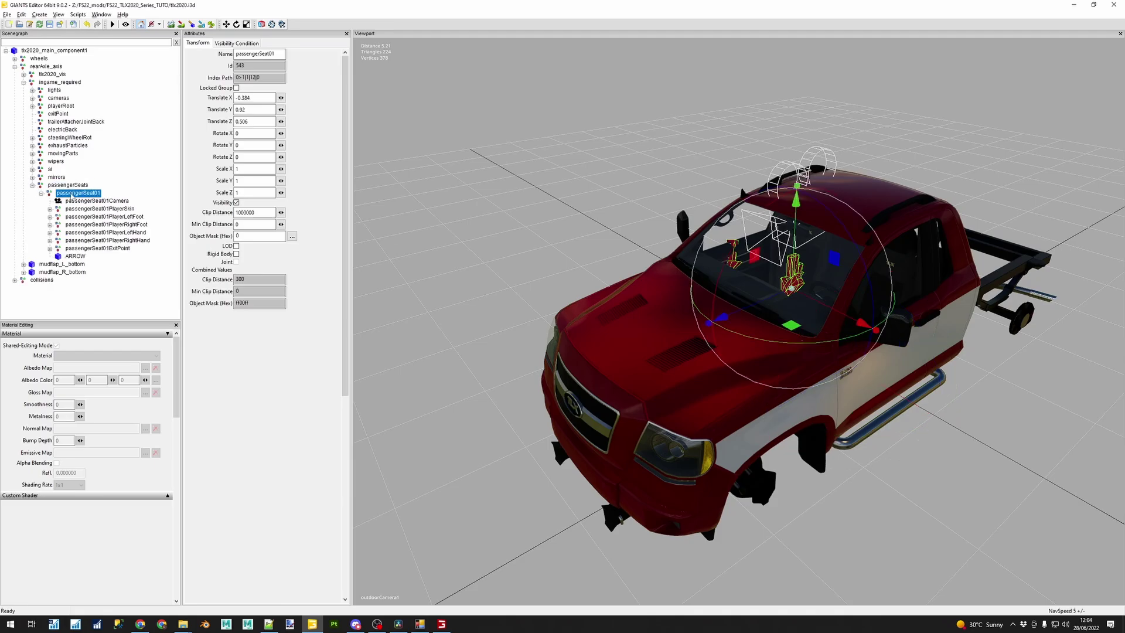
scroll(660, 355, "up", 10)
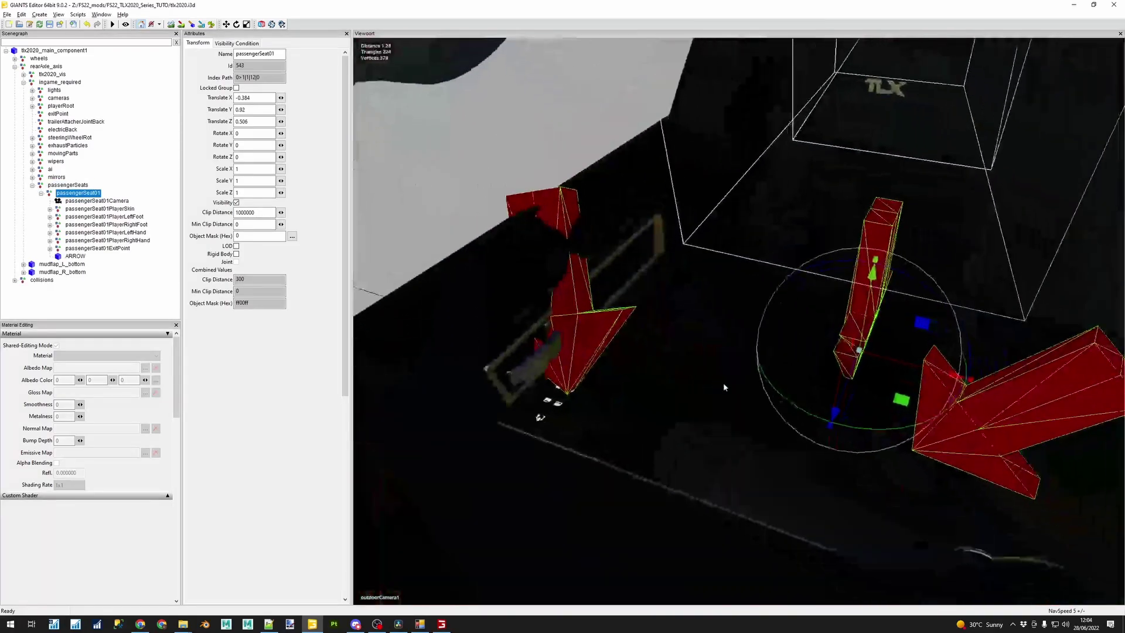
left_click_drag(724, 387, 757, 393, "alt")
right_click_drag(757, 393, 762, 389)
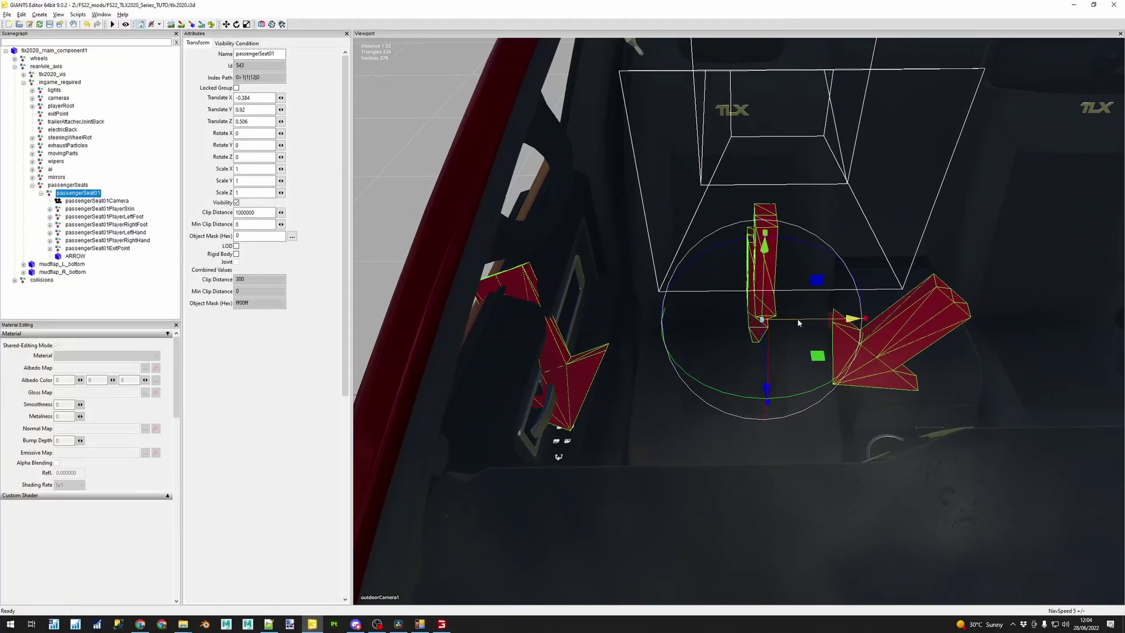
left_click_drag(798, 322, 779, 321)
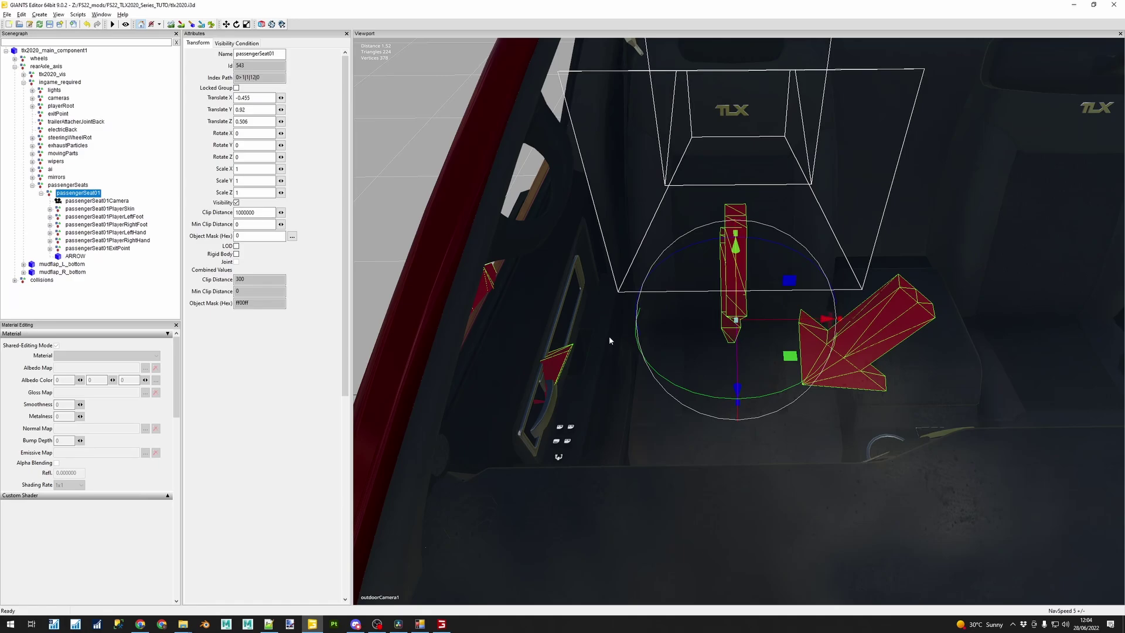
Move the passengerSeat01PlayerRightHand node inward from the passenger door to about -0.295 on X, and save the i3d file
left_click(126, 241)
left_click_drag(558, 422, 602, 412)
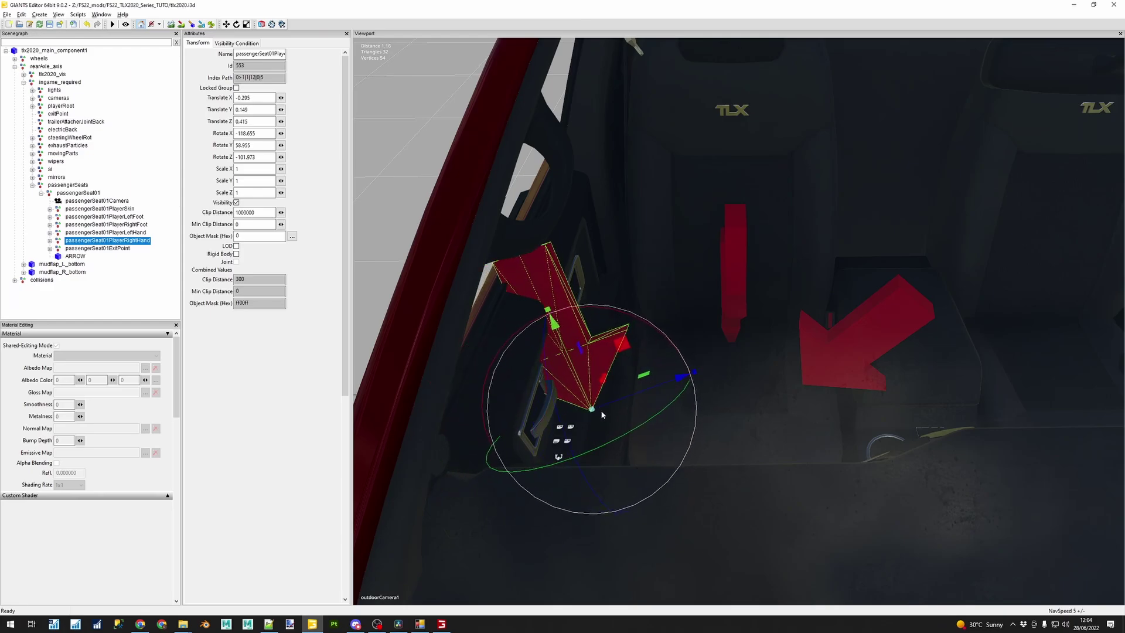
left_click(49, 25)
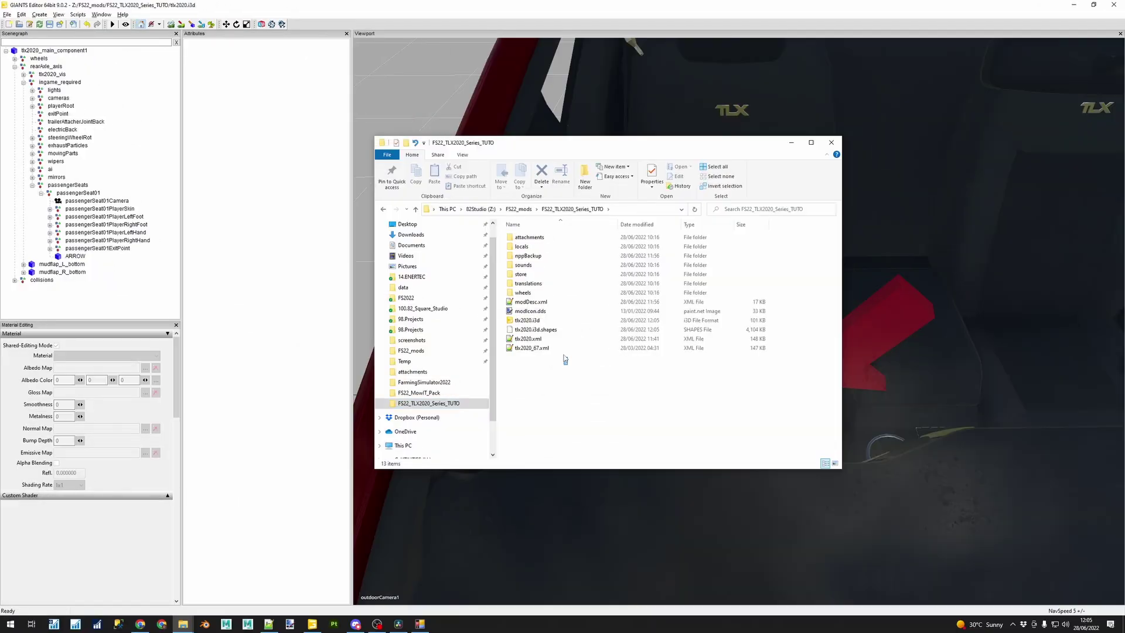
Compress all files of the FS22_TLX2020_Series_TUTO mod folder into FS22_TLX2020_Series_TUTO.zip with 7-Zip
left_click_drag(580, 365, 523, 233)
right_click(524, 240)
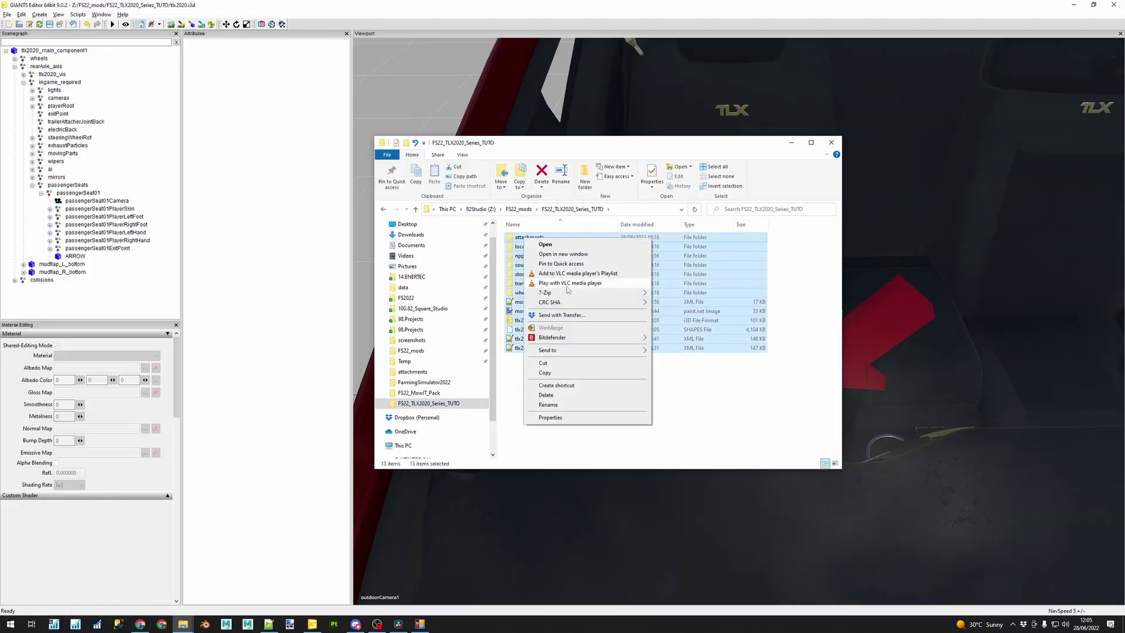
mouse_move(586, 292)
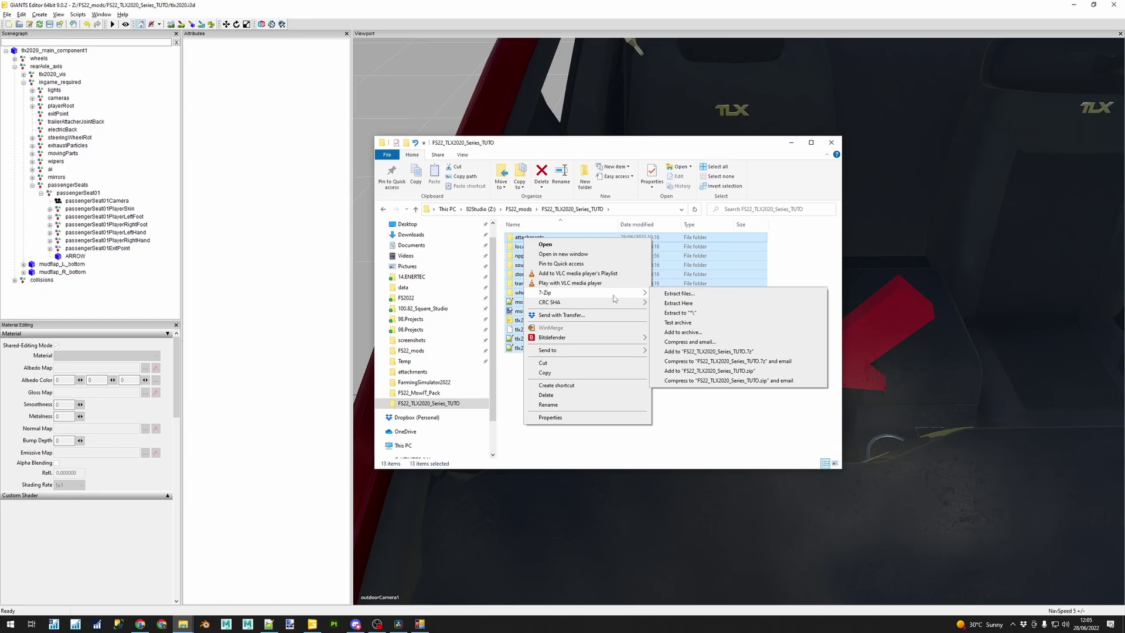
left_click(697, 373)
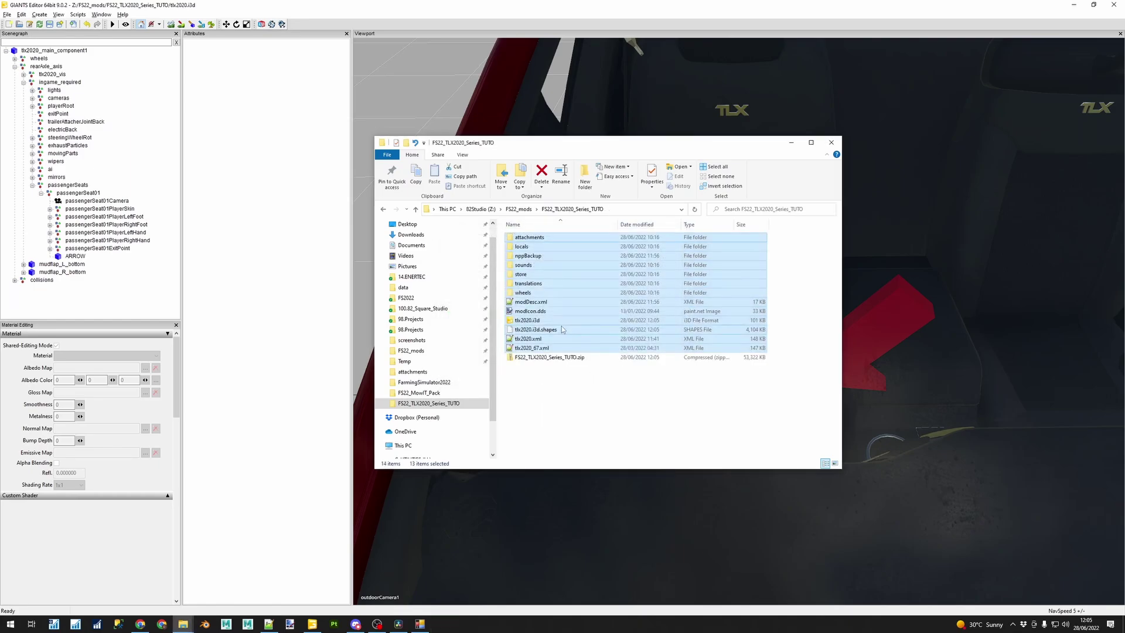
Move FS22_TLX2020_Series_TUTO.zip into the FS22_Server folder on drive Z, replacing the existing copy
left_click(551, 302)
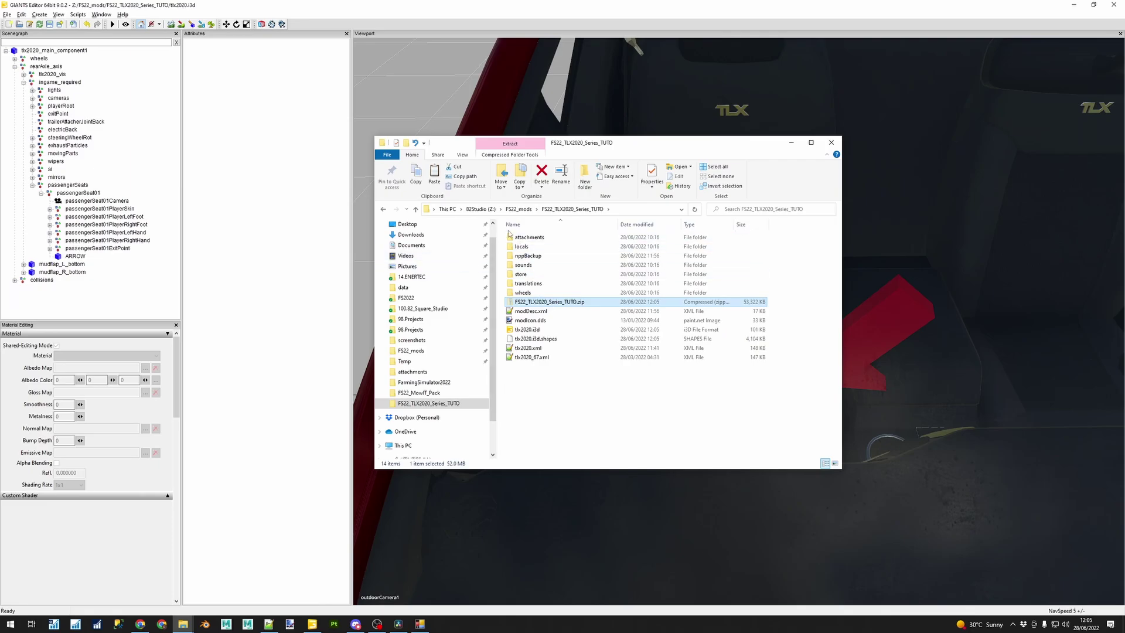
left_click(519, 209)
left_click(489, 209)
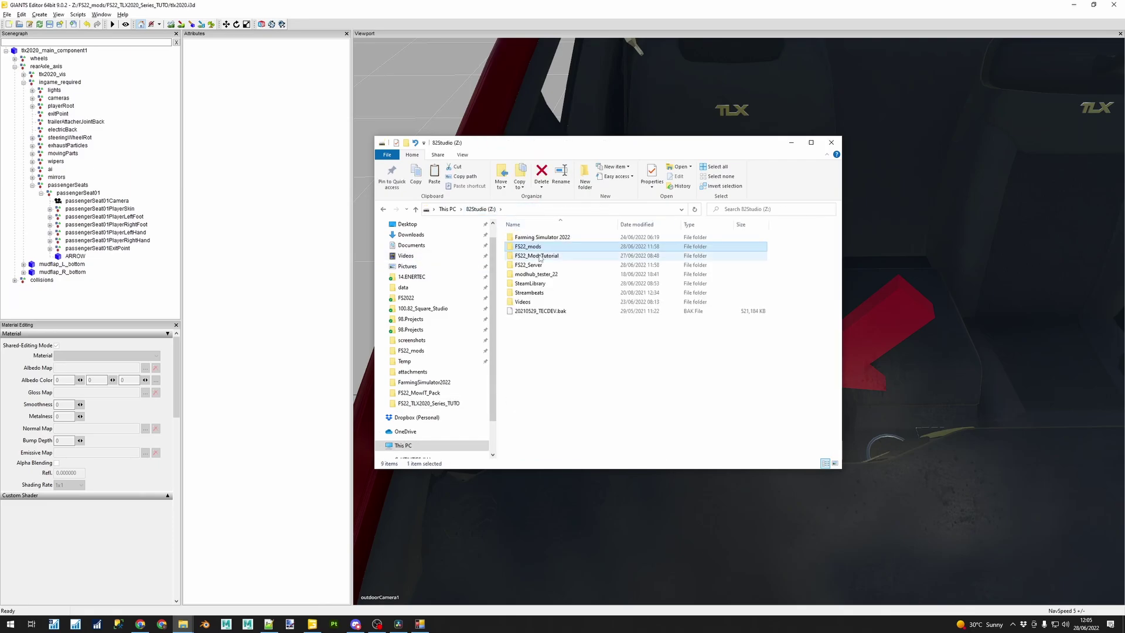
double_click(545, 266)
key("ctrl+v")
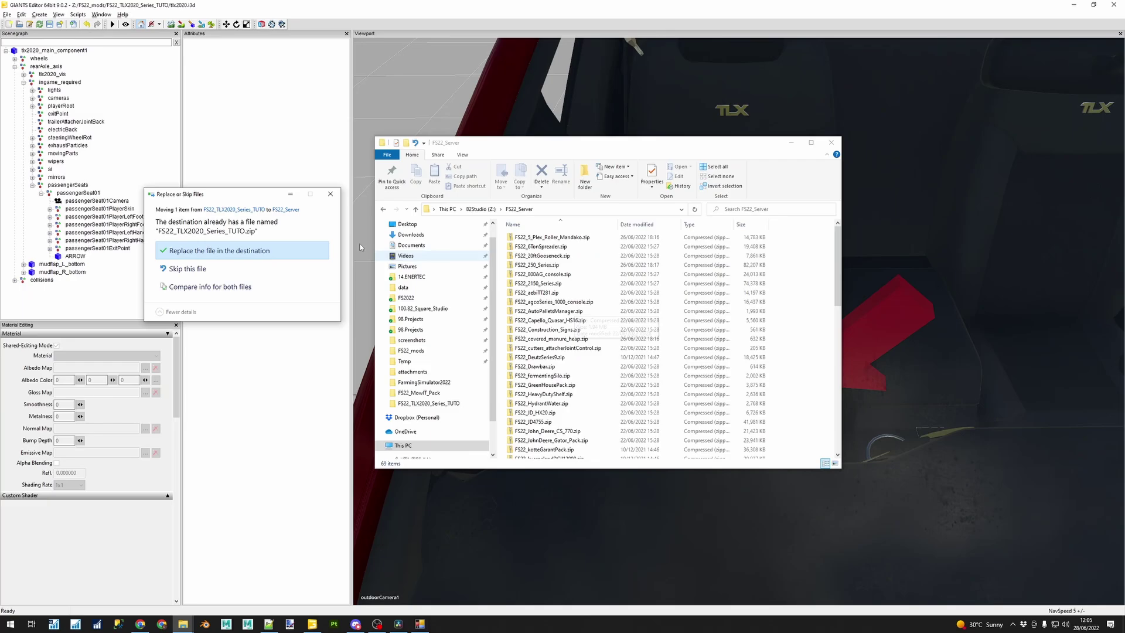
left_click(234, 251)
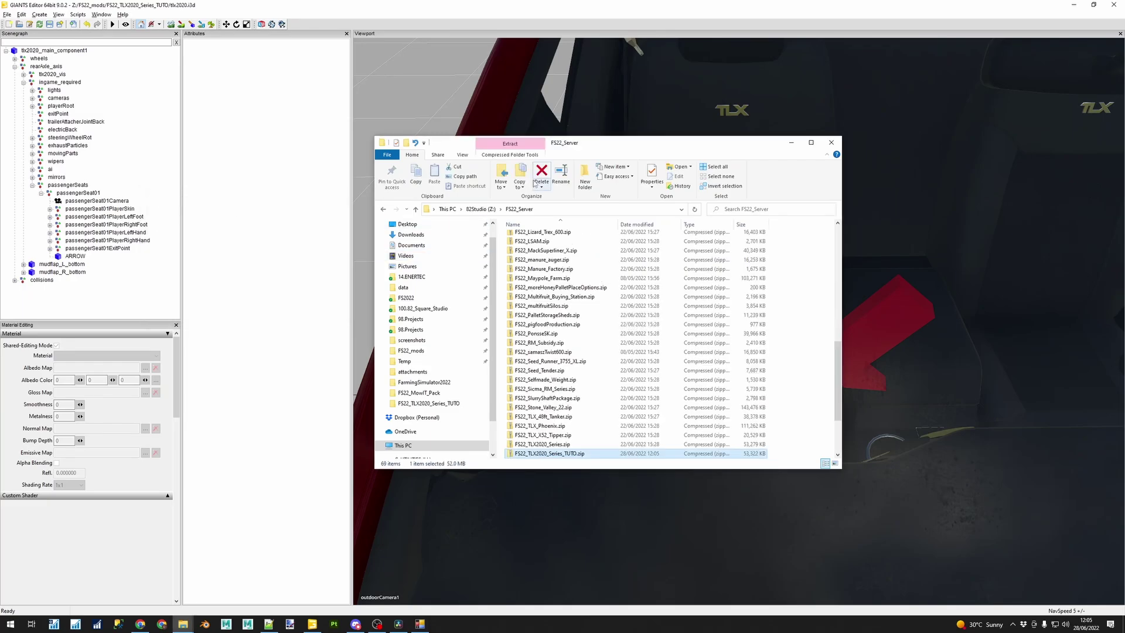
Switch to Farming Simulator 22, start the Elmcreek game, change the truck's camera and switch to its passenger seat
key("alt+Tab")
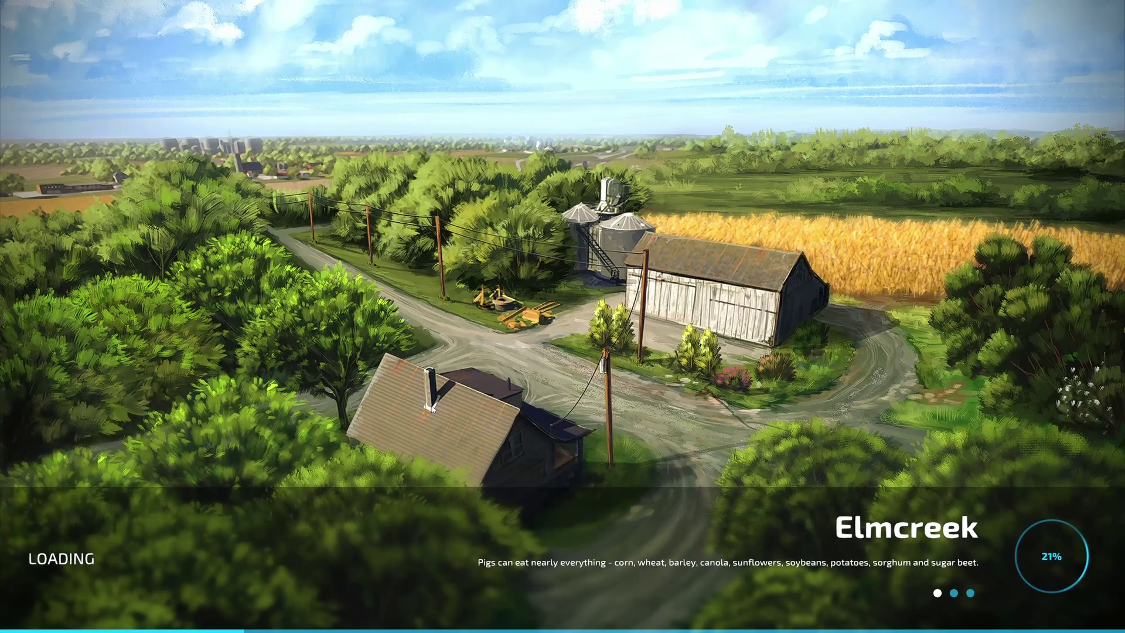
key("Return")
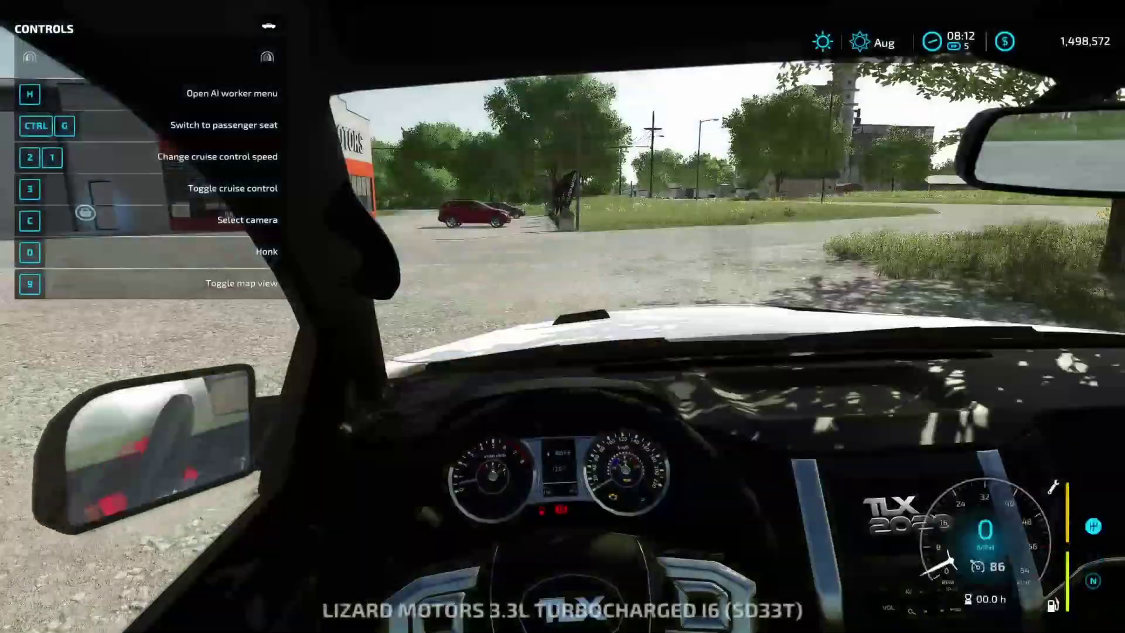
key("c")
key("ctrl+g")
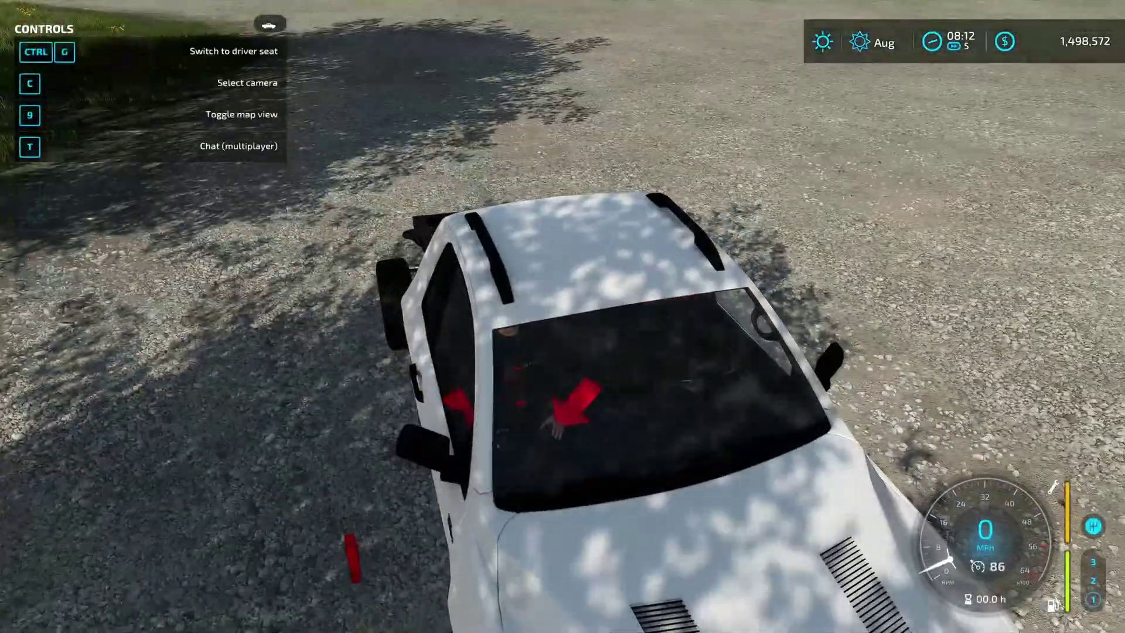